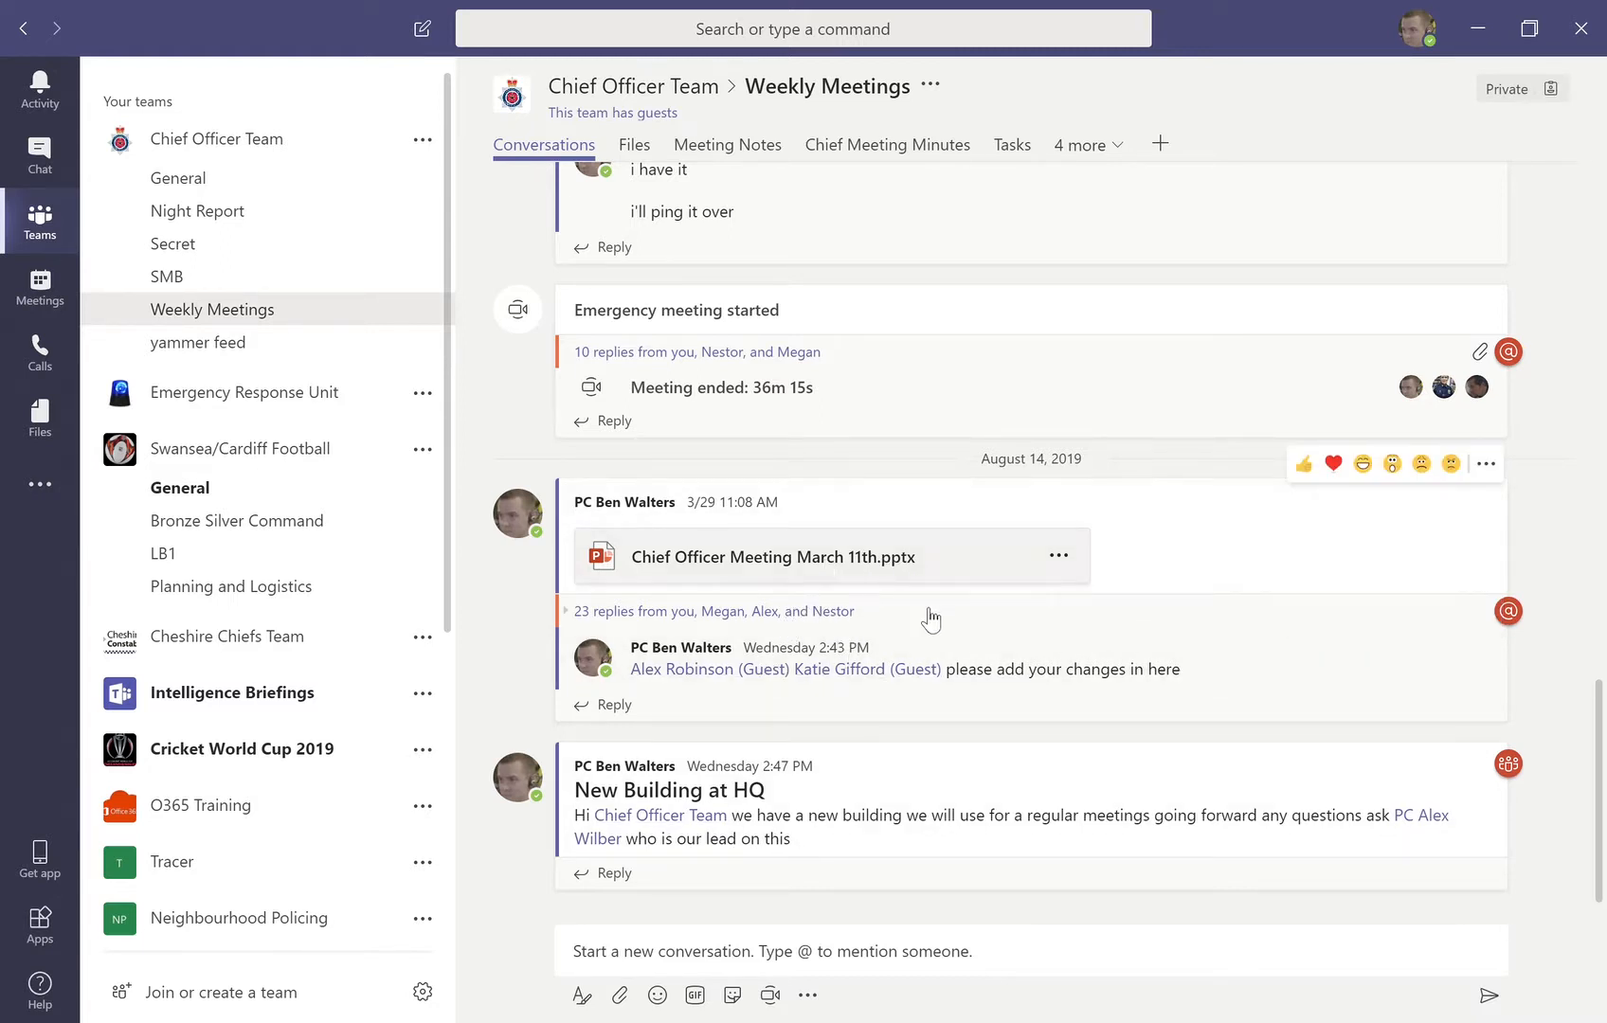
Step: View the Weekly Meetings channel's files, then open its Tasks board and look across all the buckets
{"action": "left_click", "coordinate": [645, 150]}
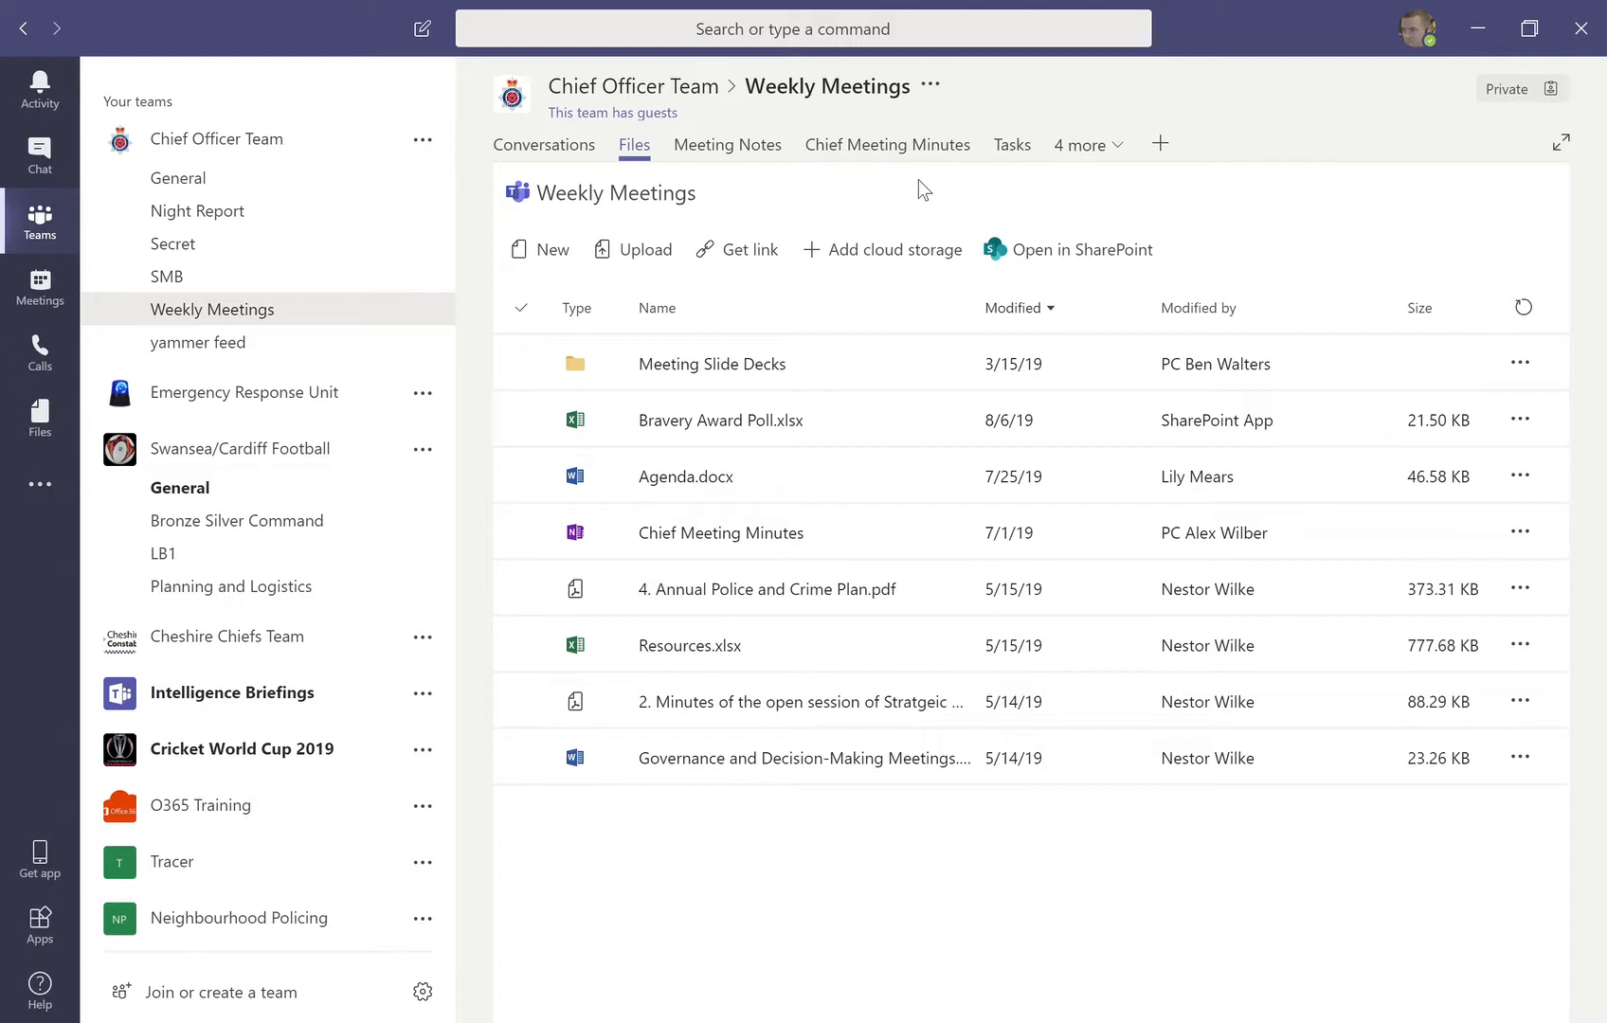
{"action": "left_click", "coordinate": [1015, 147]}
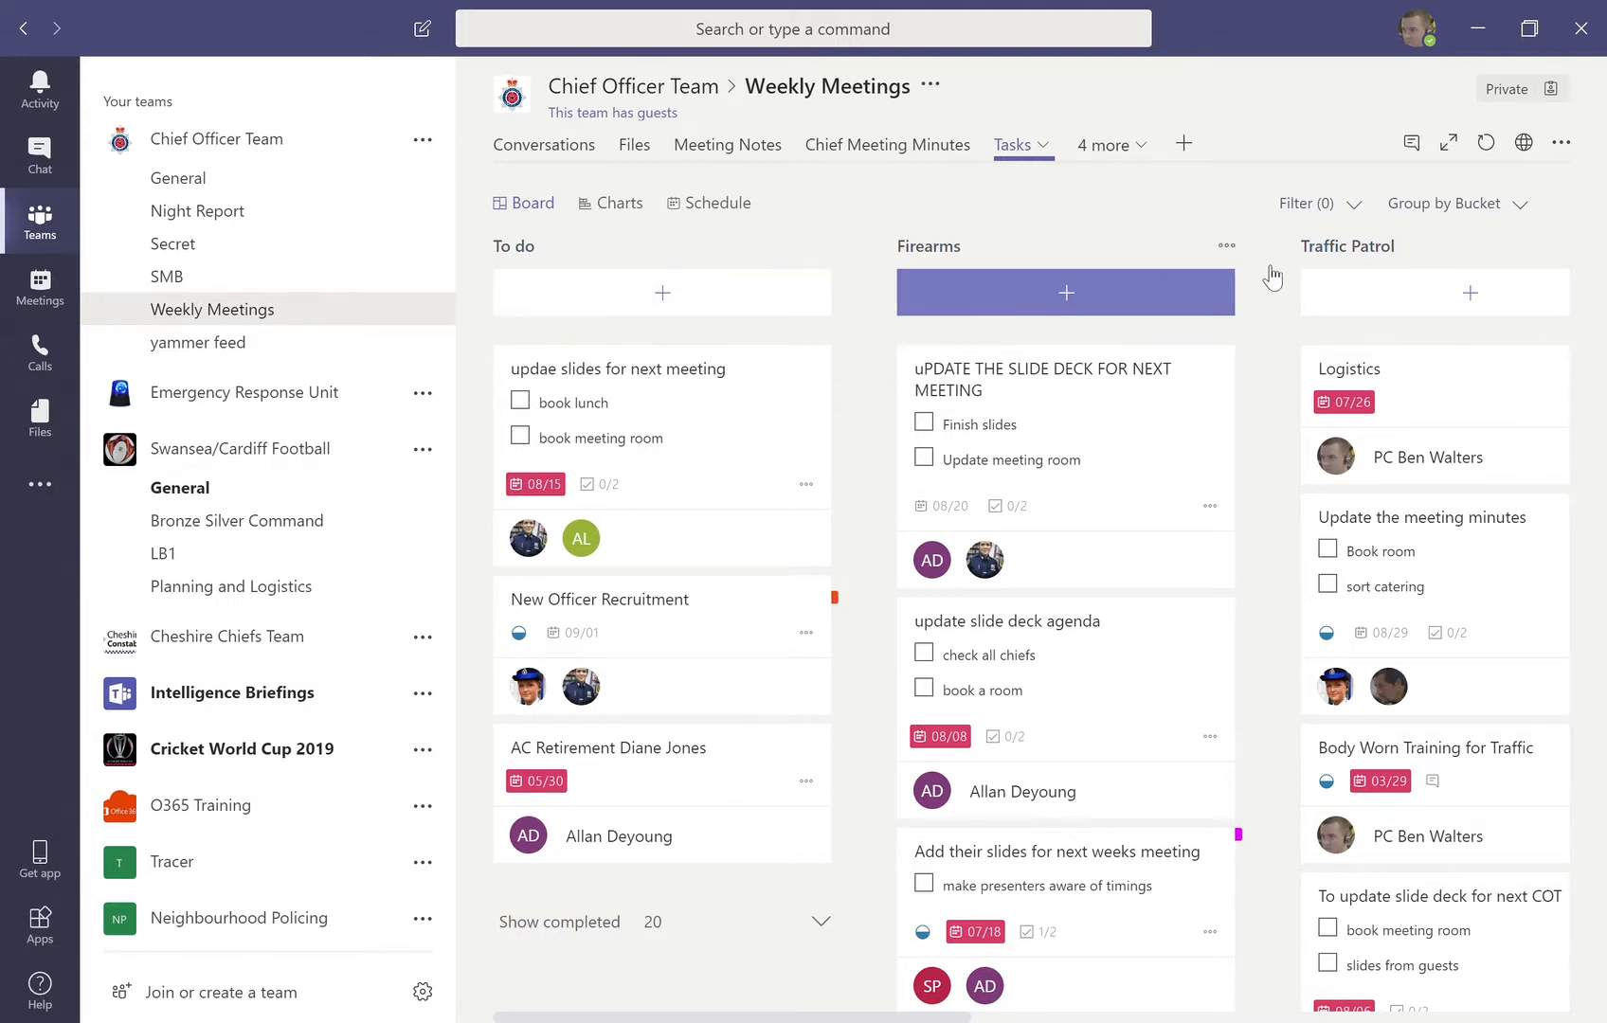
{"action": "scroll", "coordinate": [1321, 305], "scroll_direction": "right", "scroll_amount": 3}
{"action": "scroll", "coordinate": [1335, 305], "scroll_direction": "right", "scroll_amount": 6}
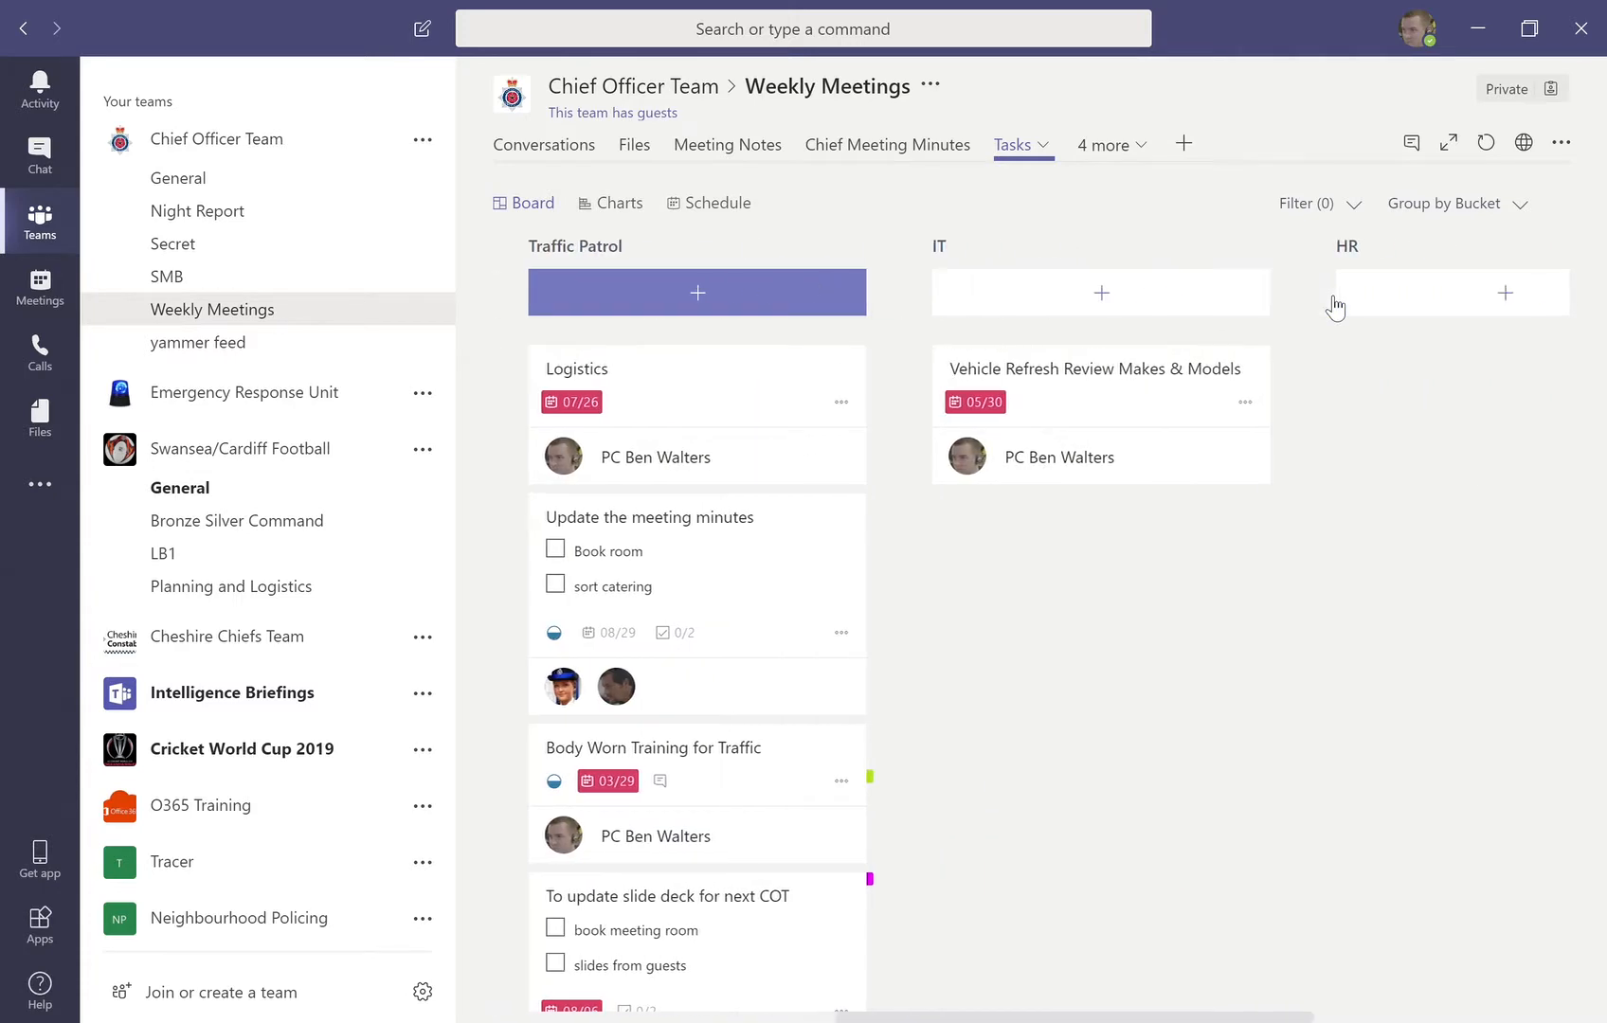
{"action": "scroll", "coordinate": [1335, 305], "scroll_direction": "left", "scroll_amount": 7}
{"action": "scroll", "coordinate": [1334, 305], "scroll_direction": "left", "scroll_amount": 2}
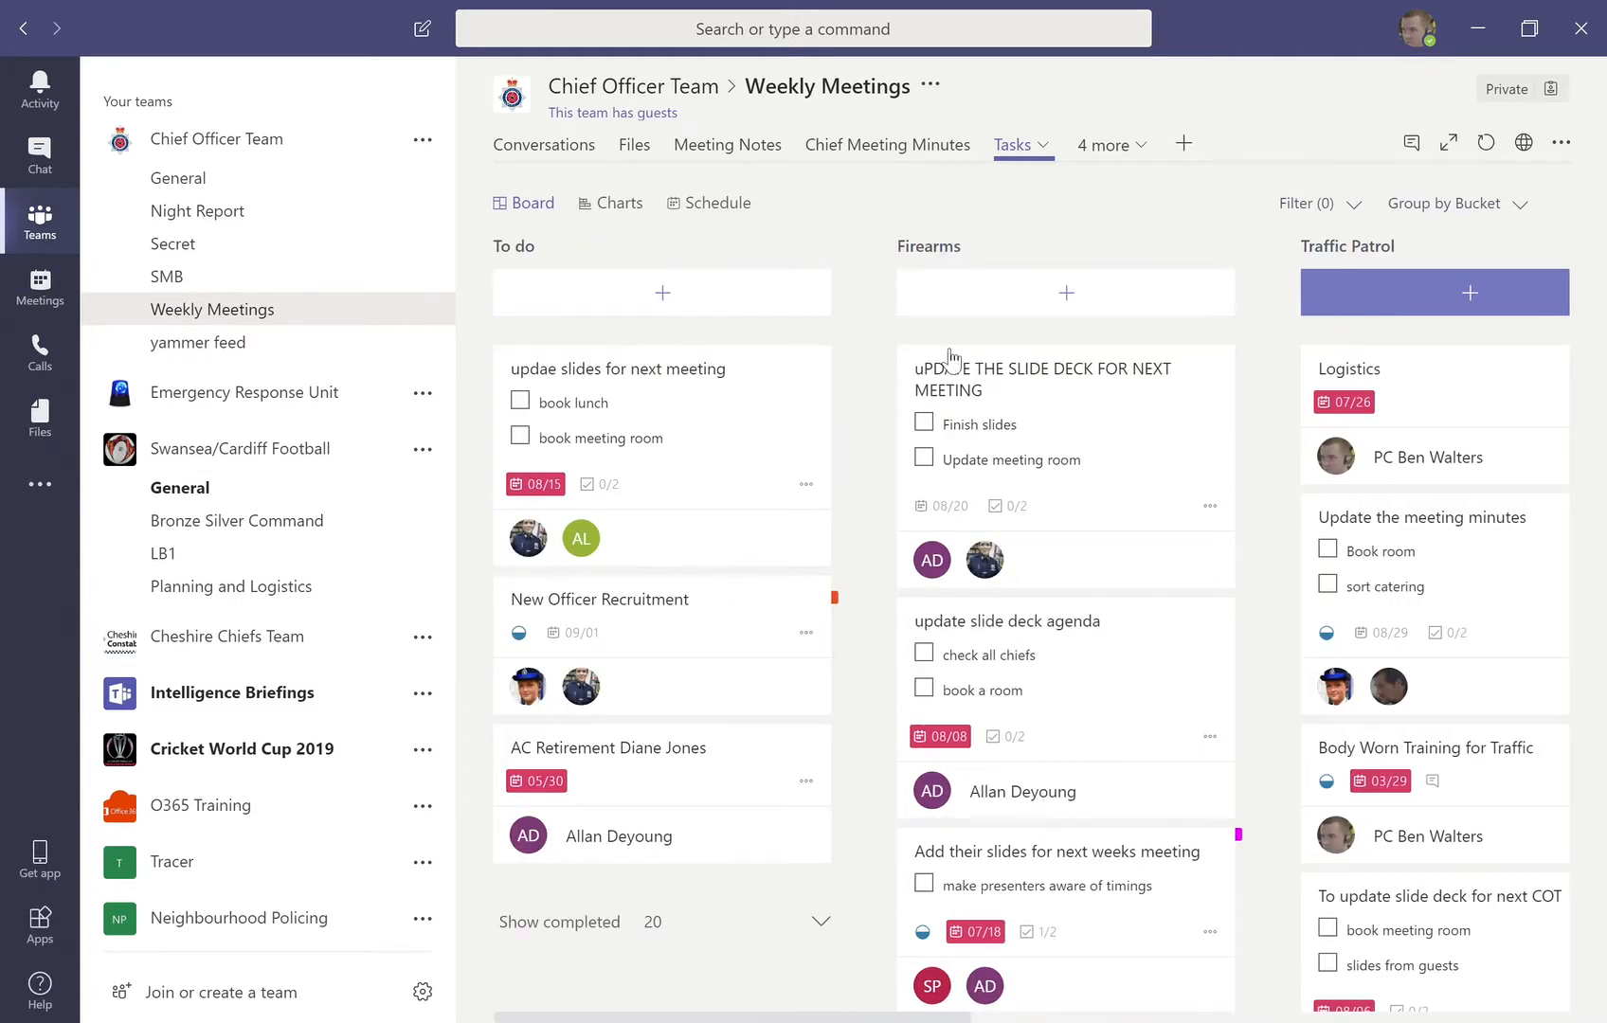
{"action": "left_click", "coordinate": [972, 248]}
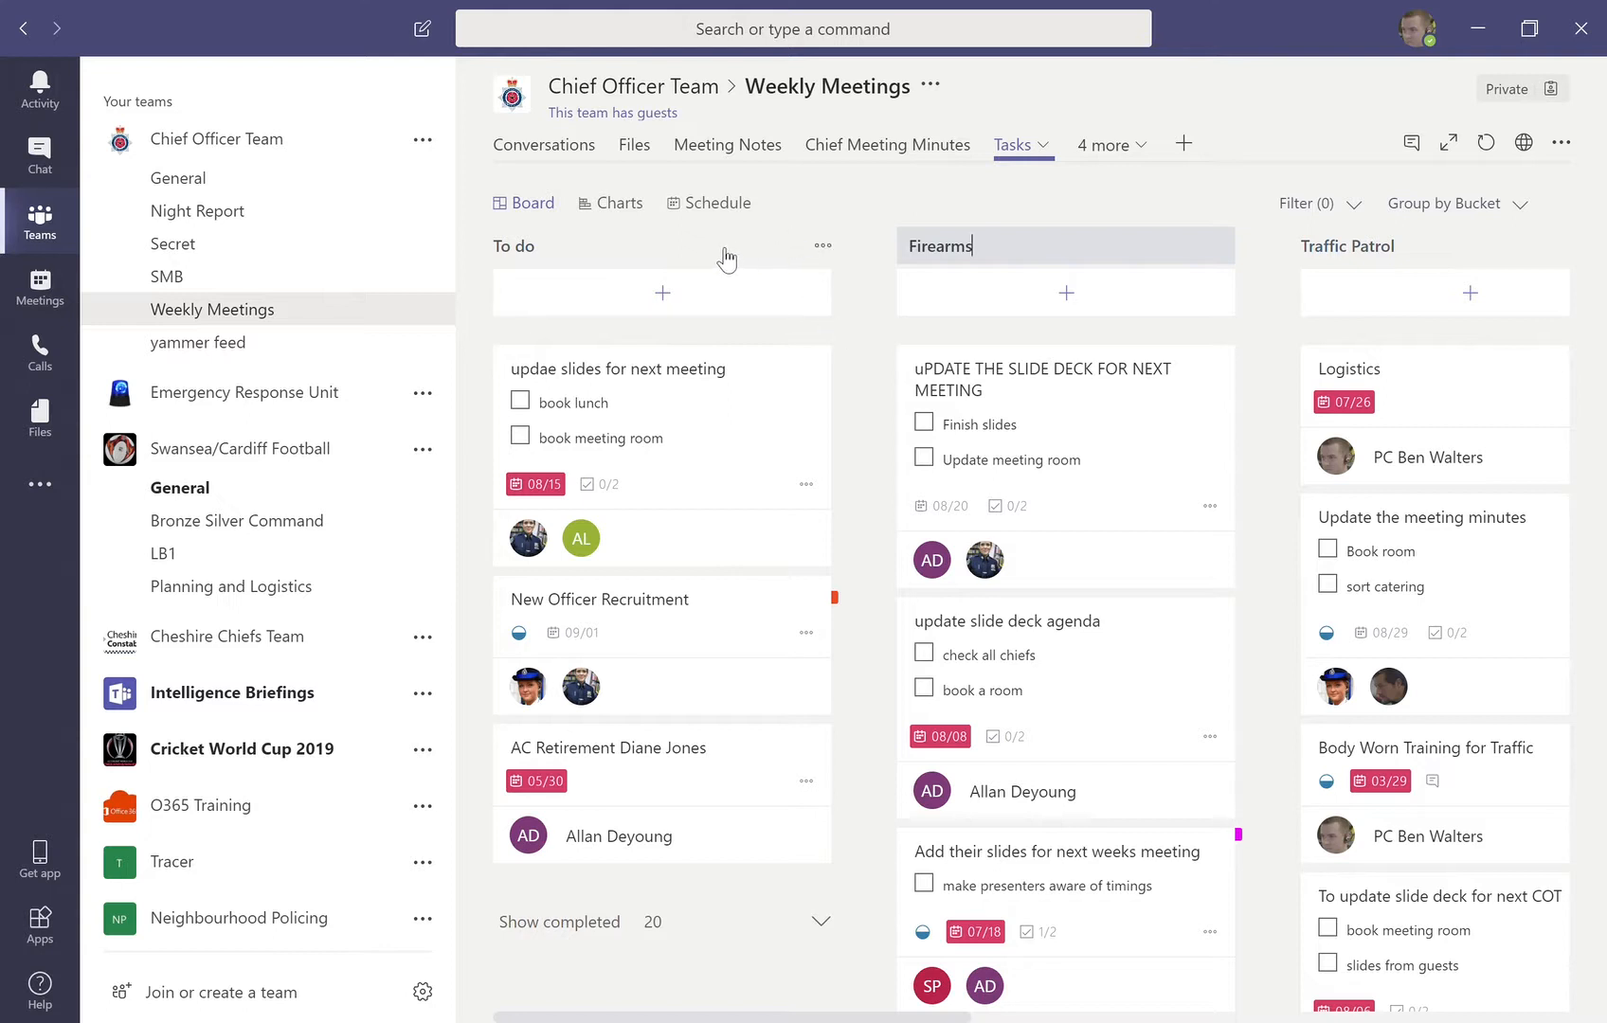
Step: Start a task in the To do bucket named "Update the slides and boardpacks for next meeting", due August 21, 2019
{"action": "left_click", "coordinate": [674, 301]}
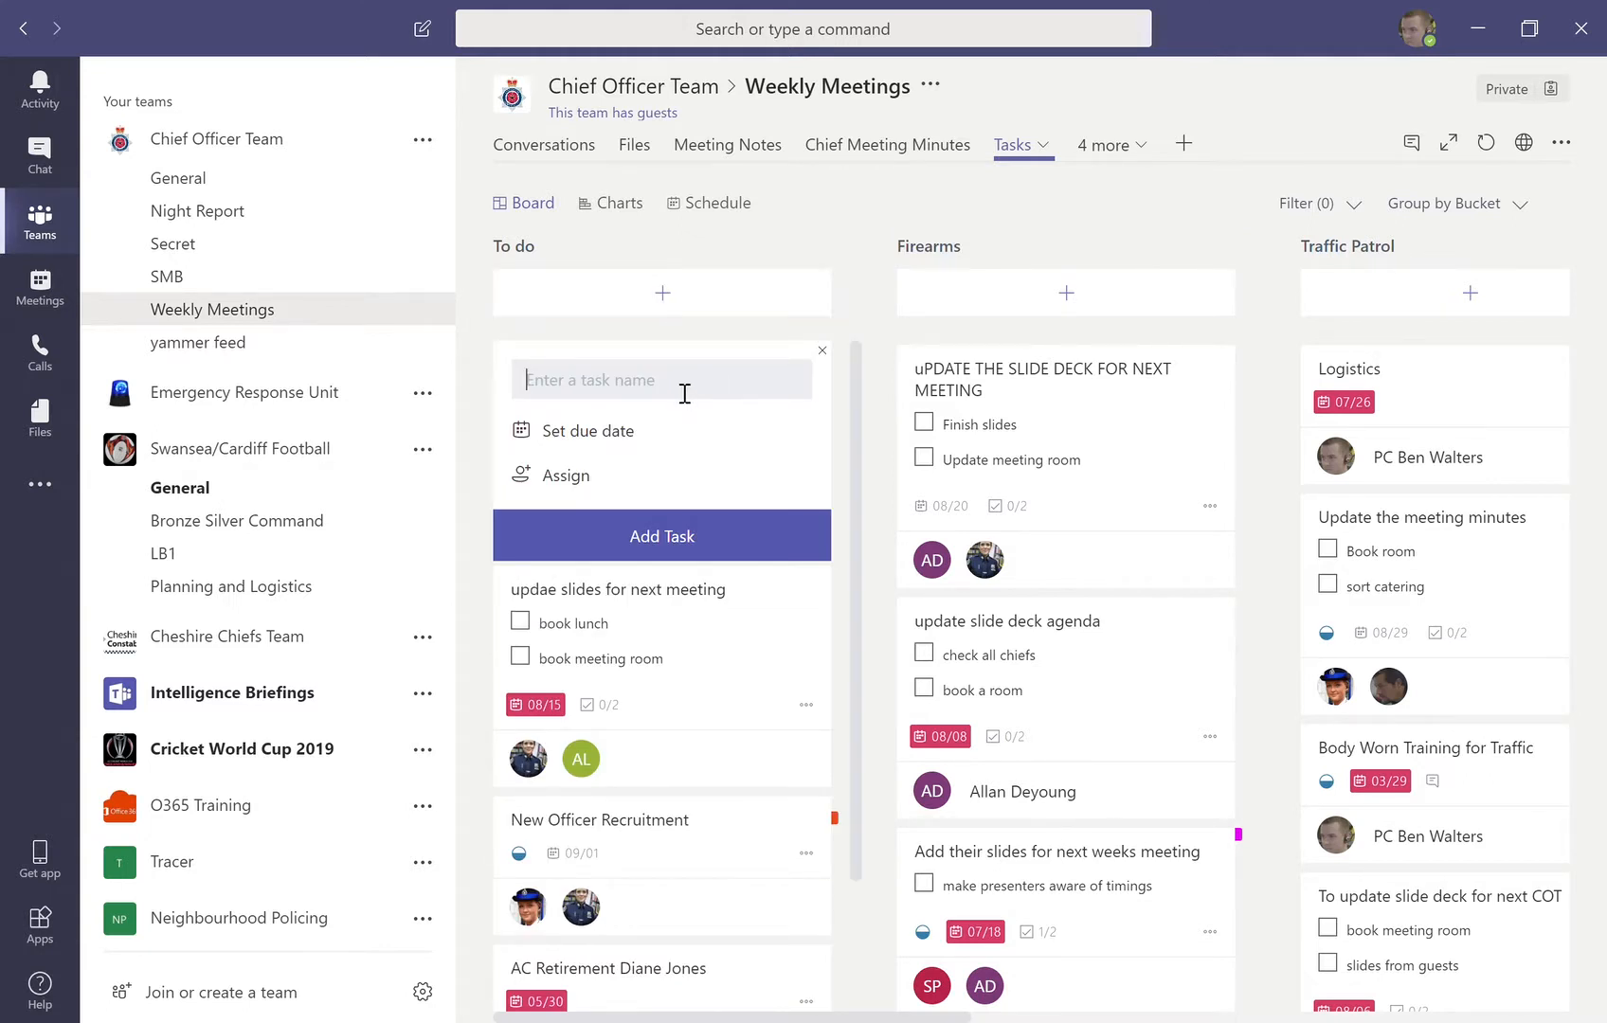
{"action": "type", "text": "Update the slides and boardpacks for "}
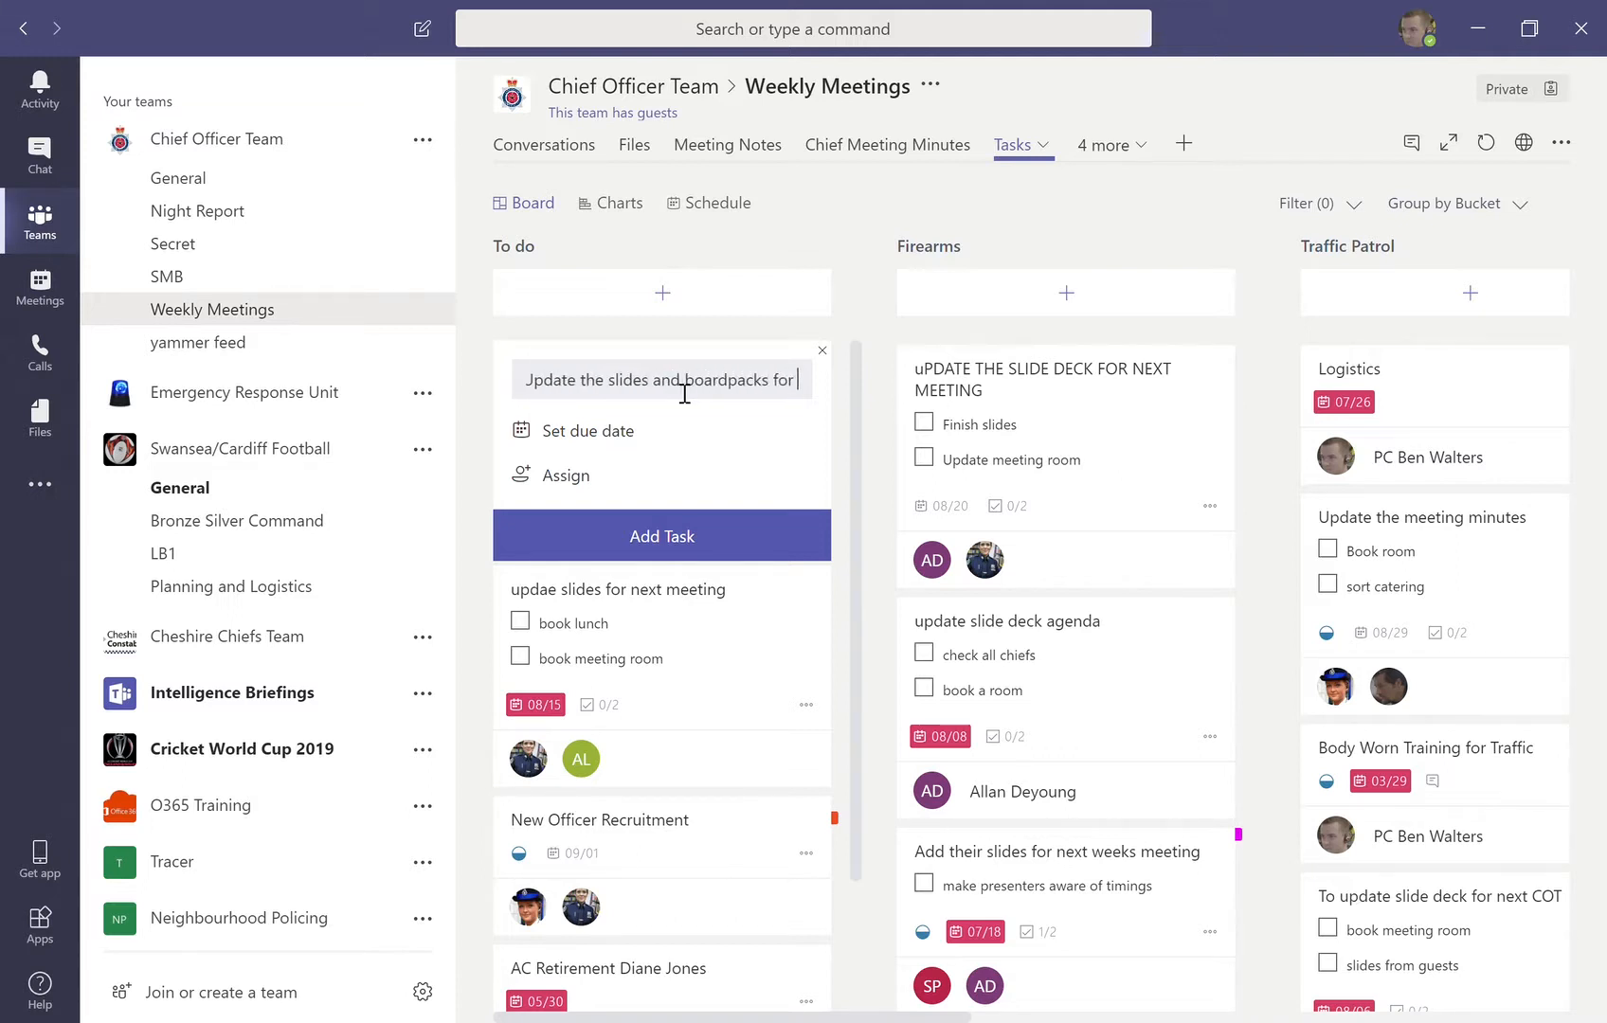
{"action": "type", "text": "next meeting"}
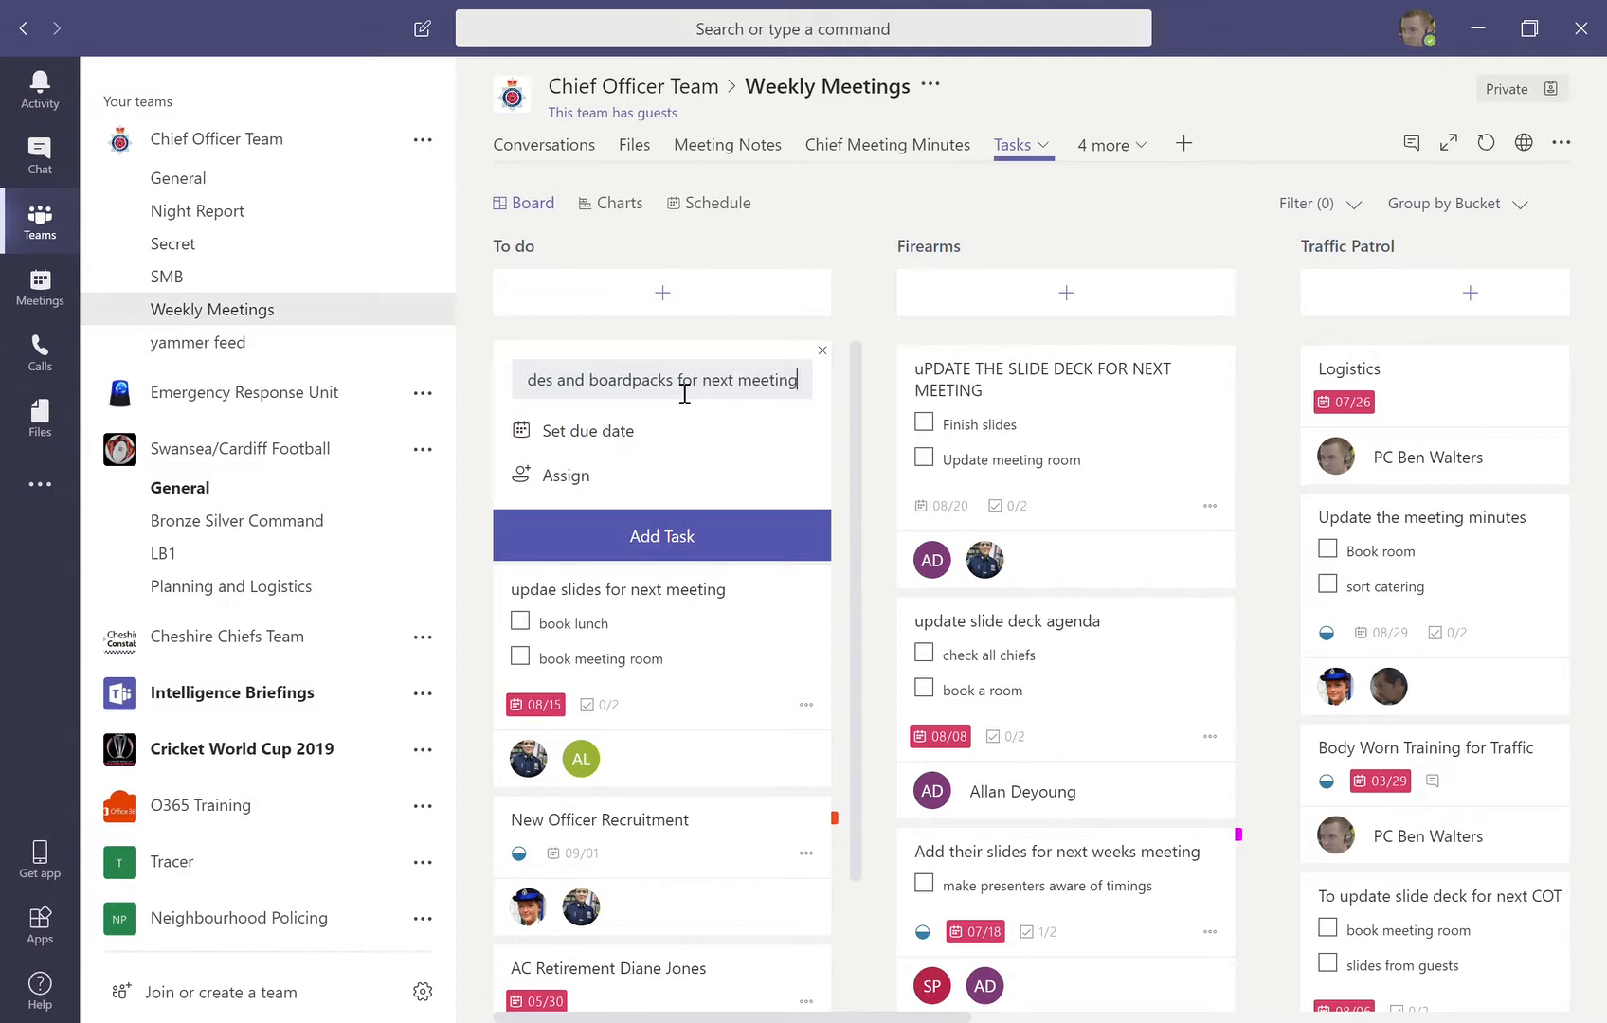
{"action": "left_click", "coordinate": [618, 437]}
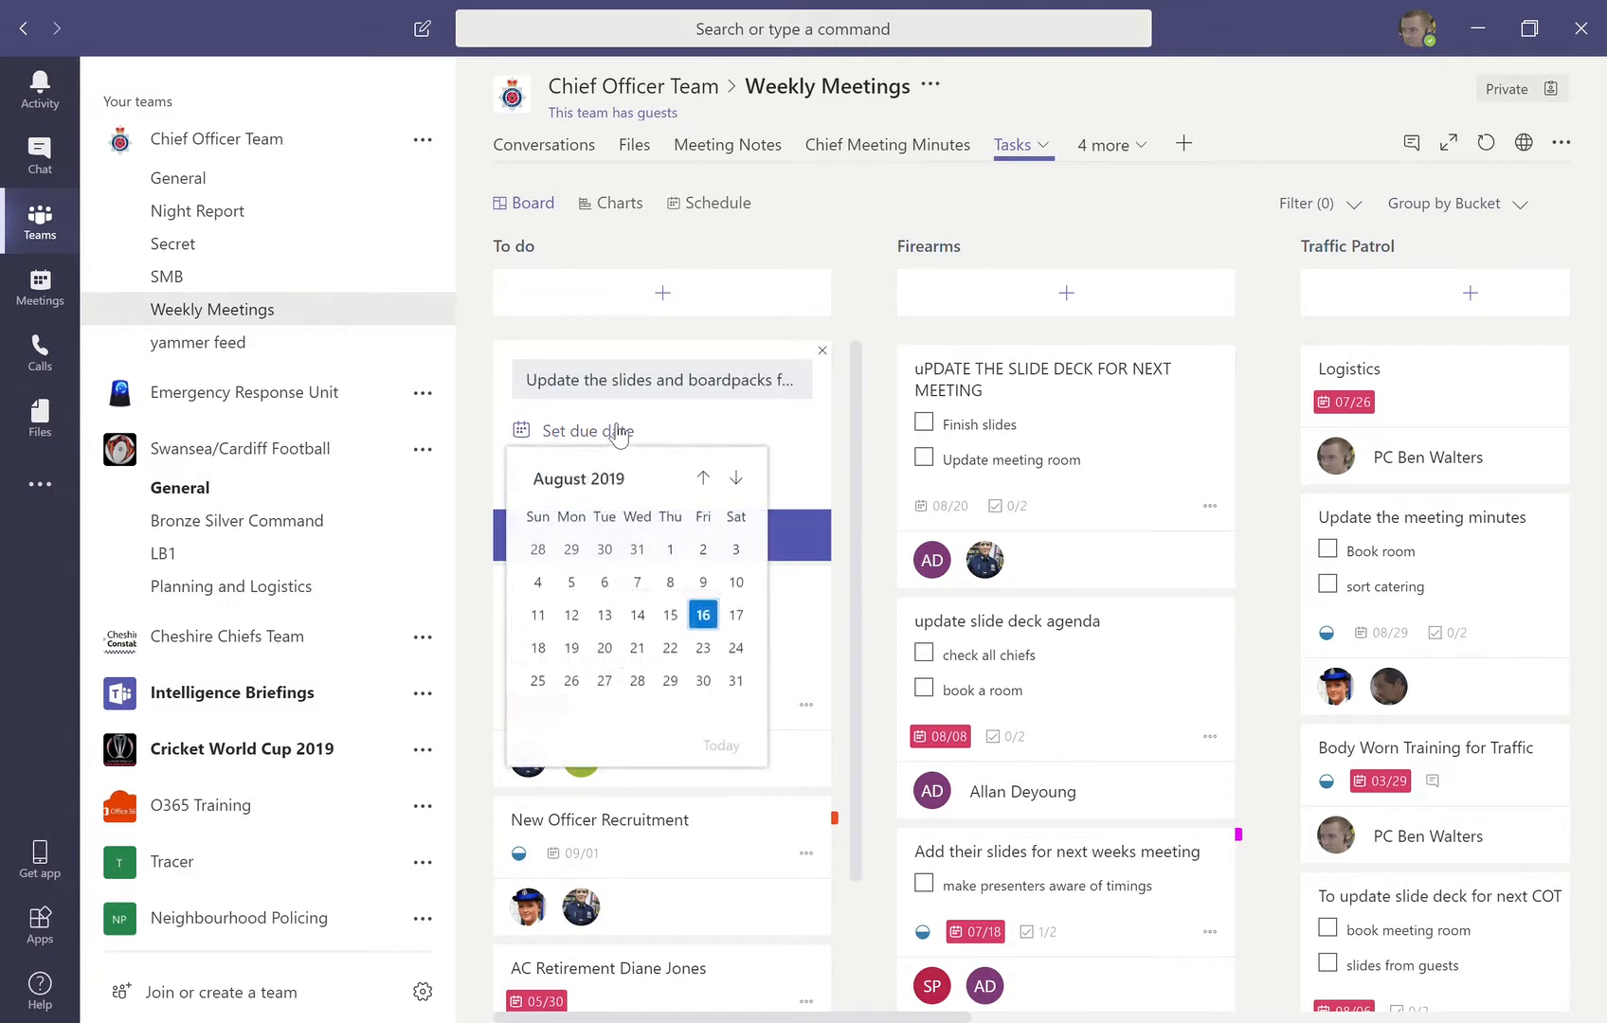
{"action": "left_click", "coordinate": [638, 648]}
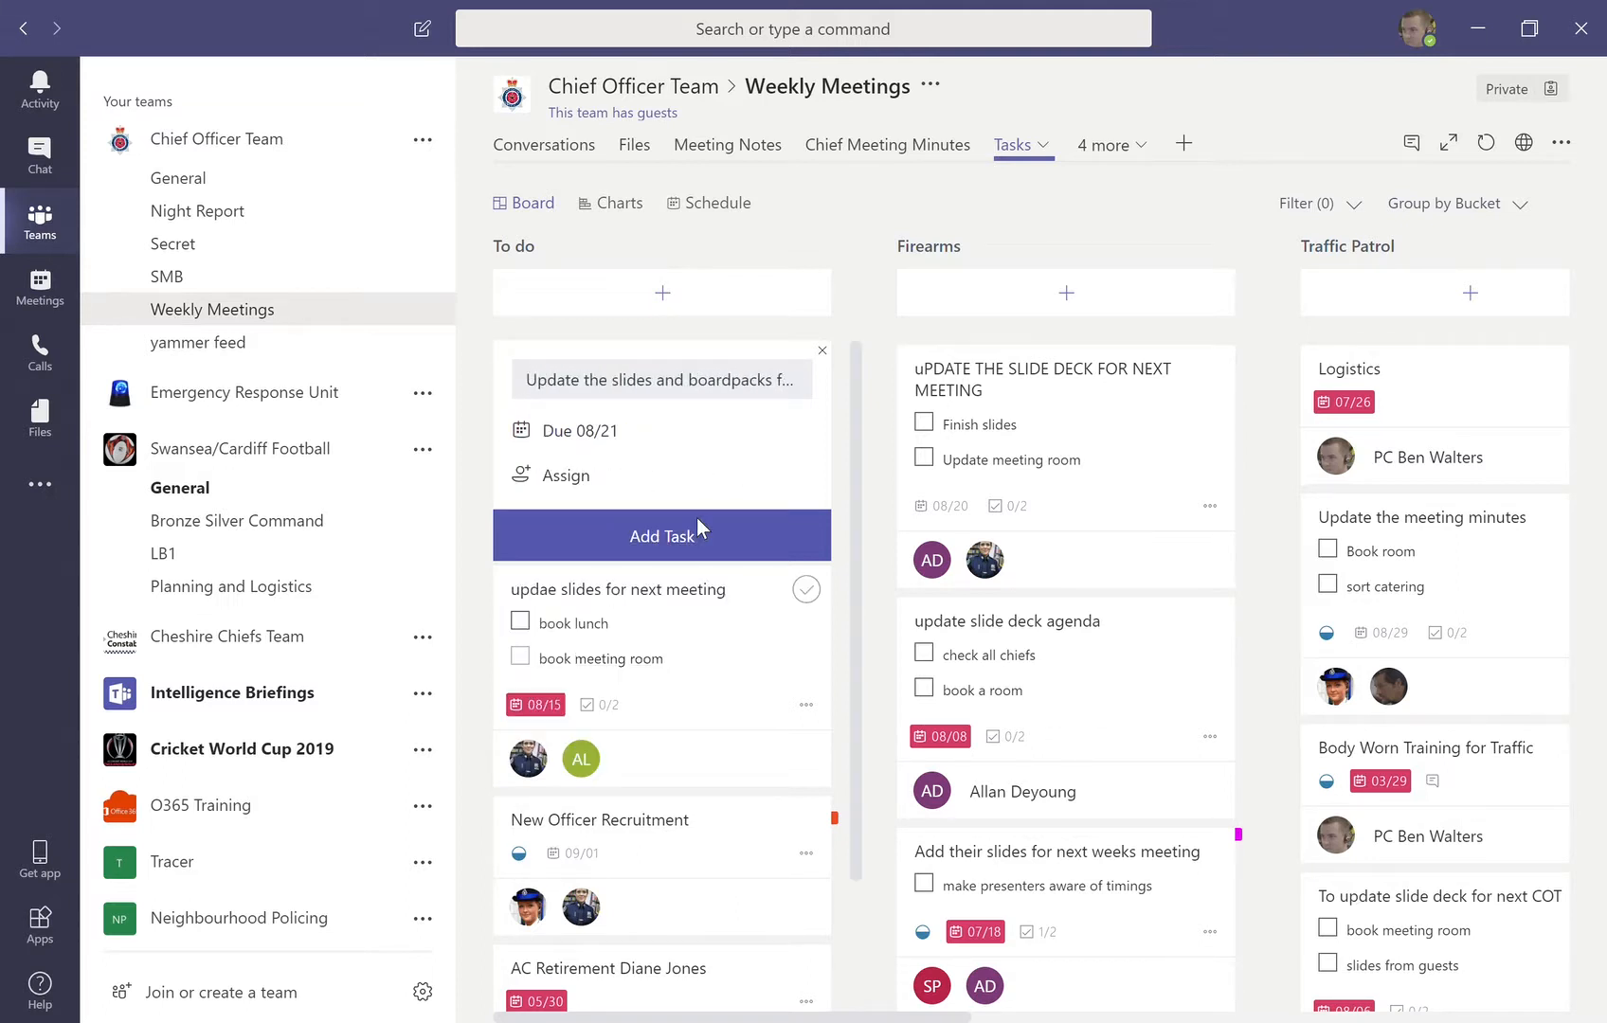
Step: Assign the new task to three team members, one of them a guest, and add it to the To do bucket
{"action": "left_click", "coordinate": [574, 477]}
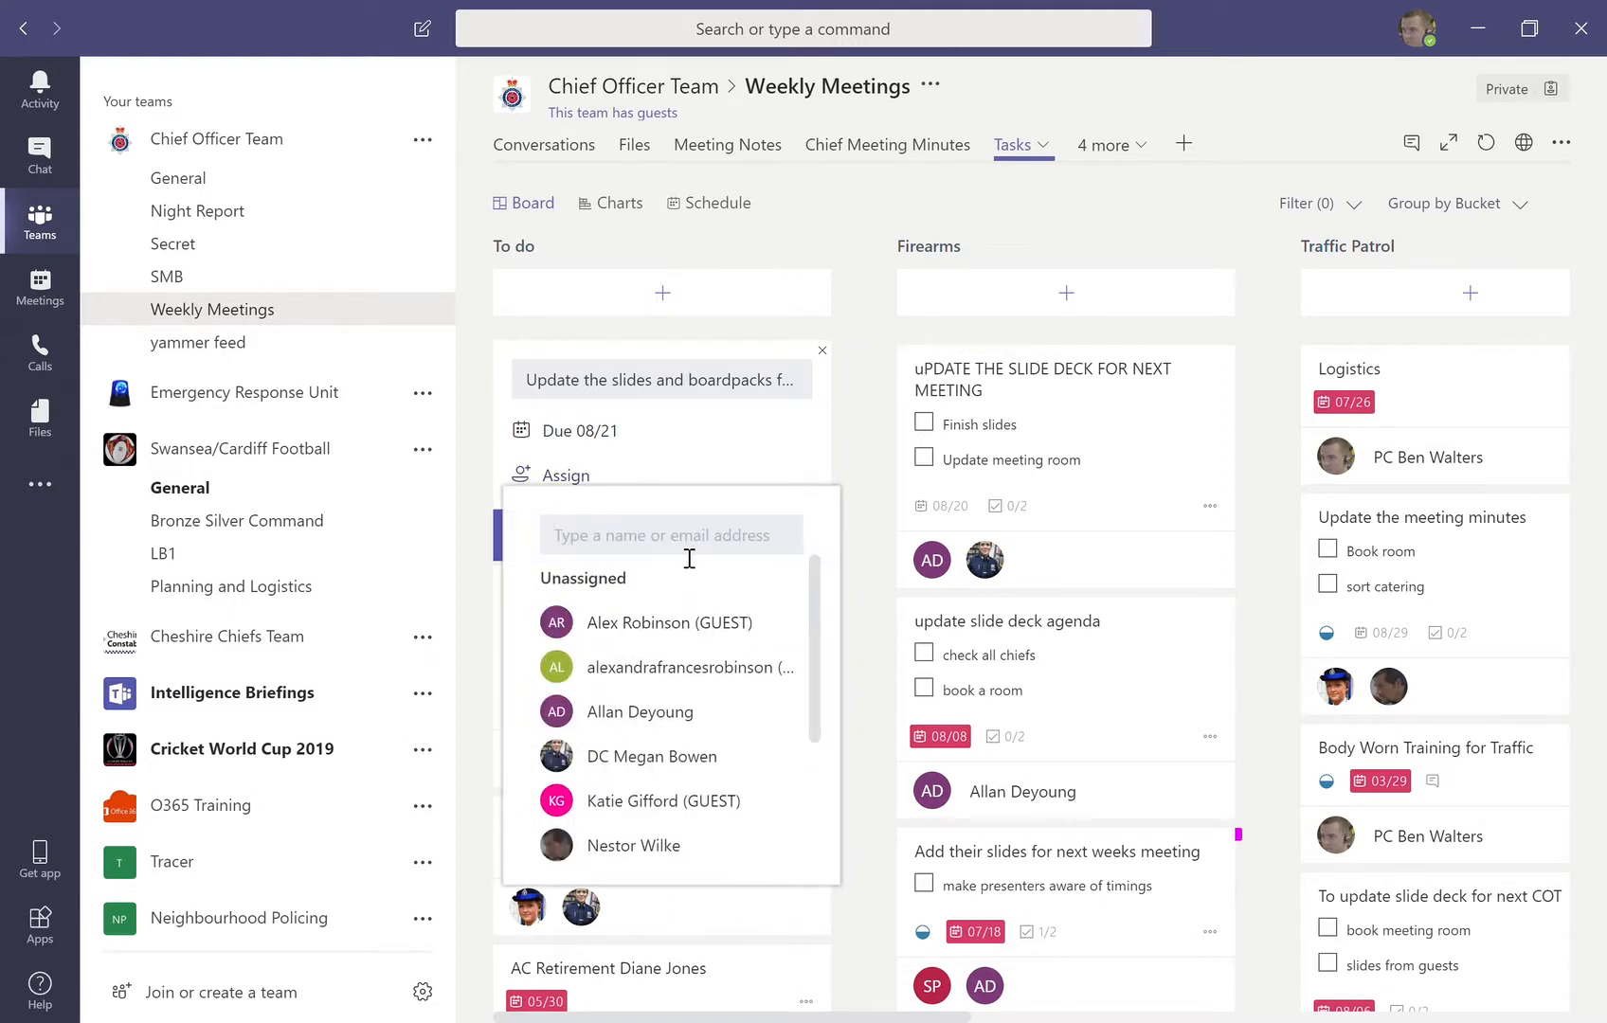
{"action": "type", "text": "a"}
{"action": "key", "text": "BackSpace"}
{"action": "type", "text": "allan"}
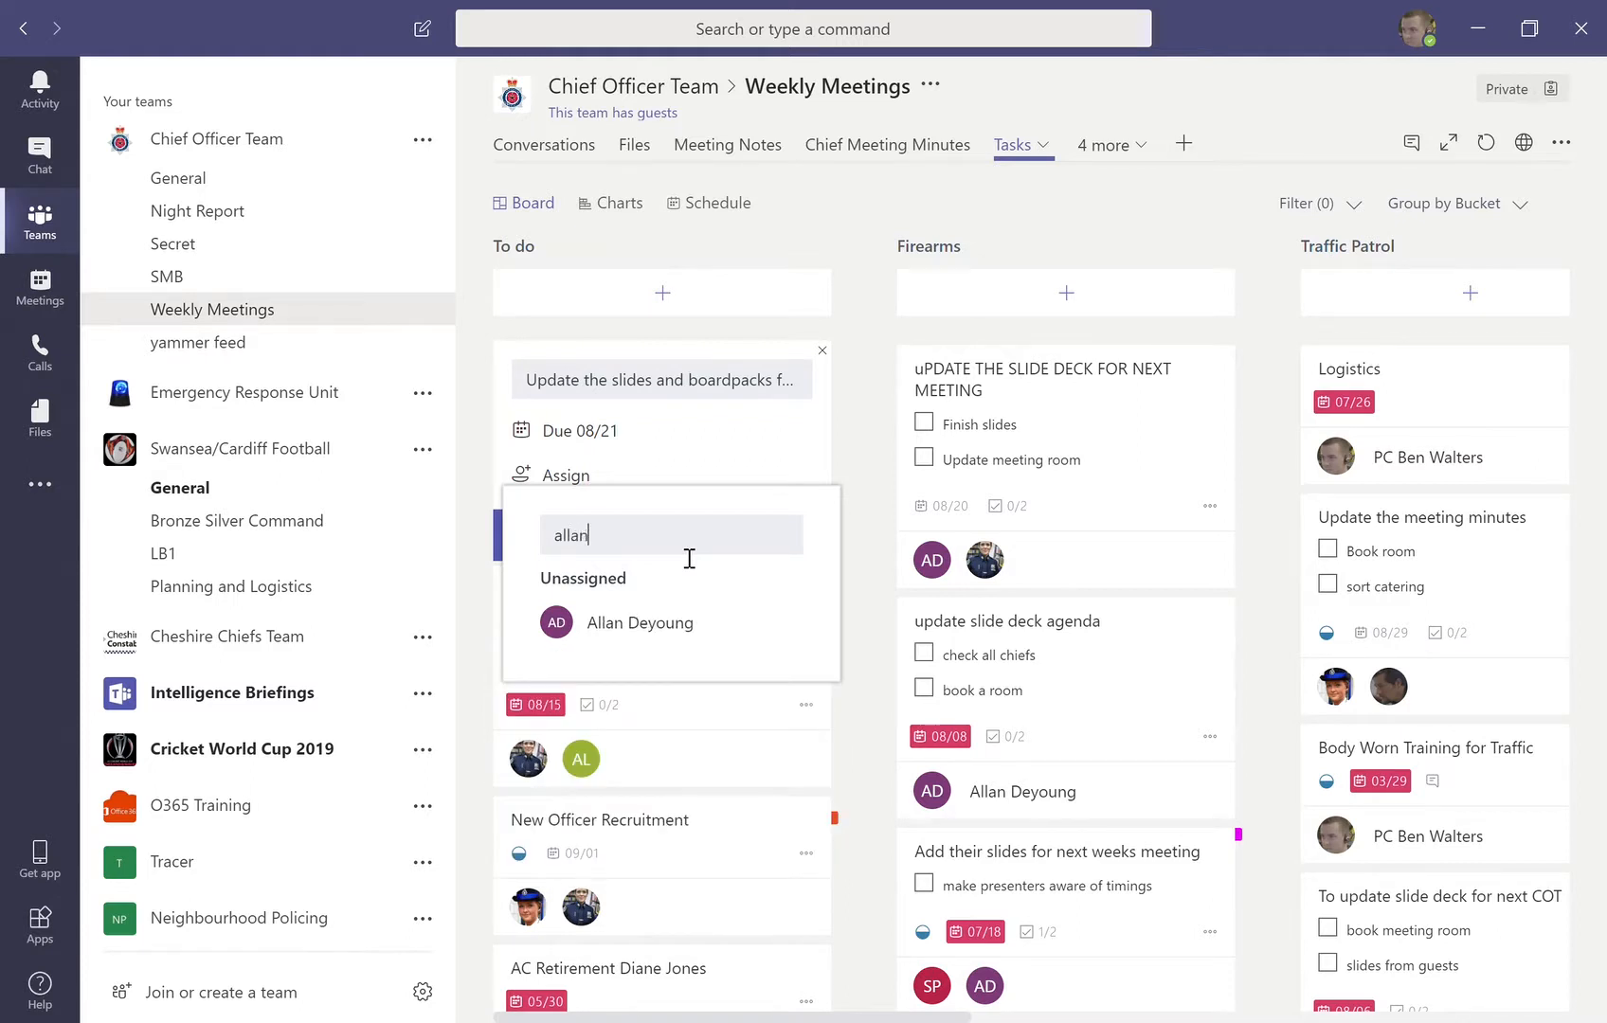
{"action": "left_click", "coordinate": [672, 624]}
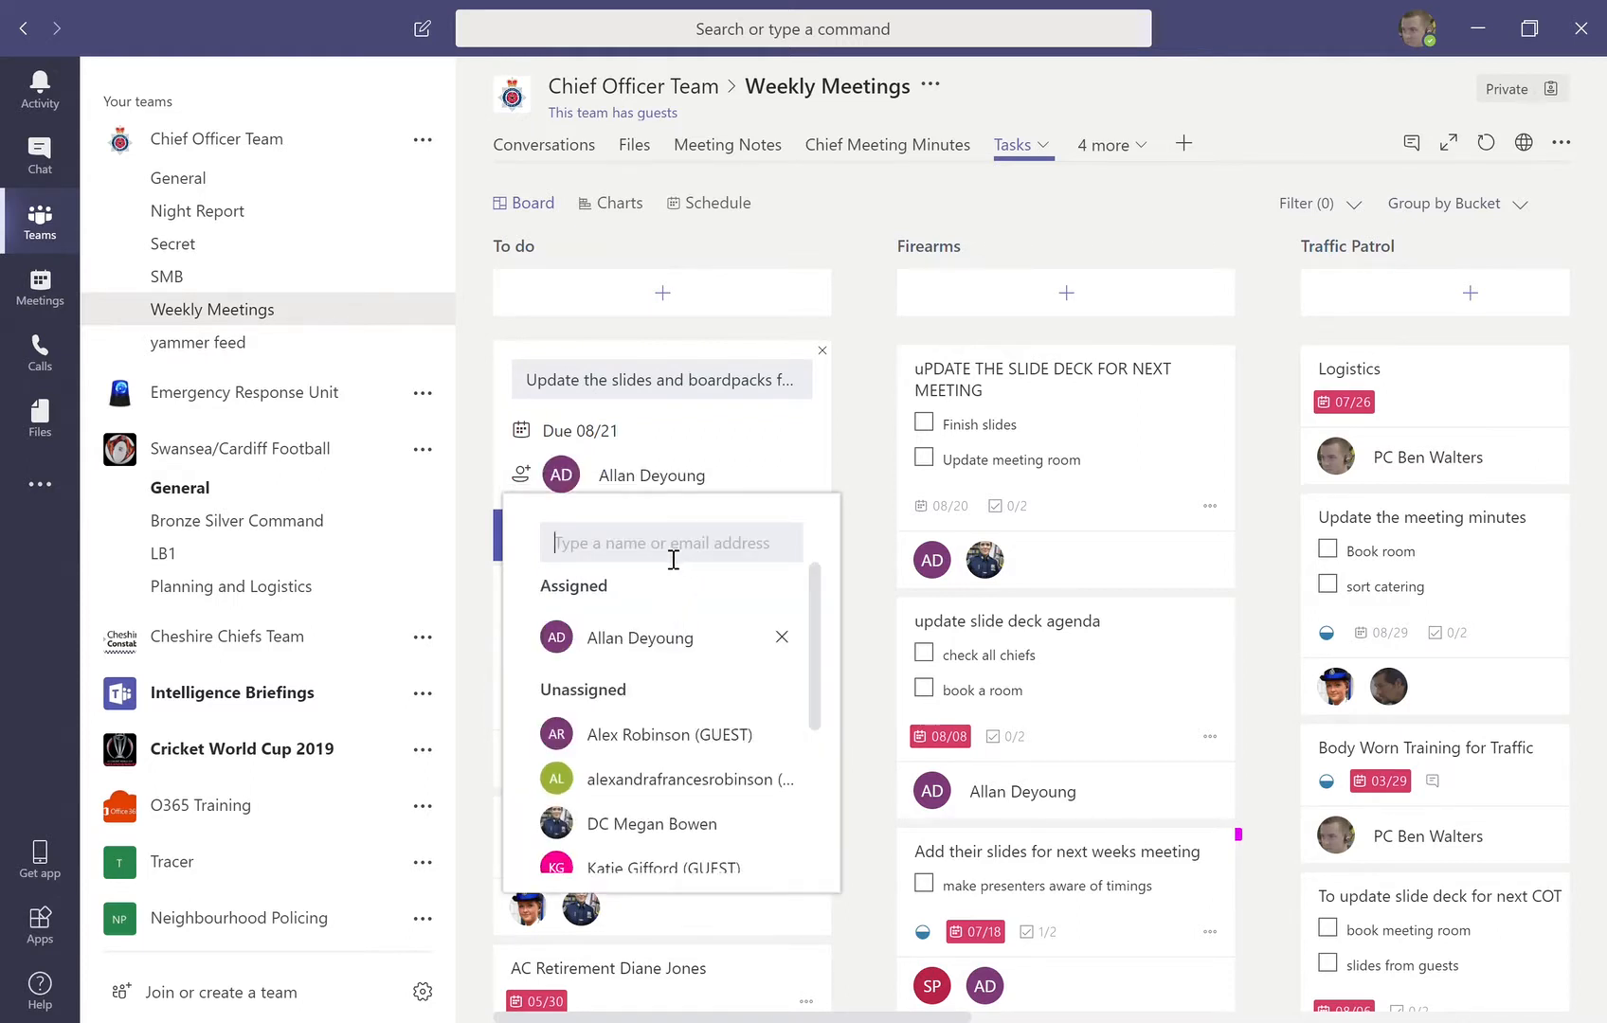
{"action": "type", "text": "alex"}
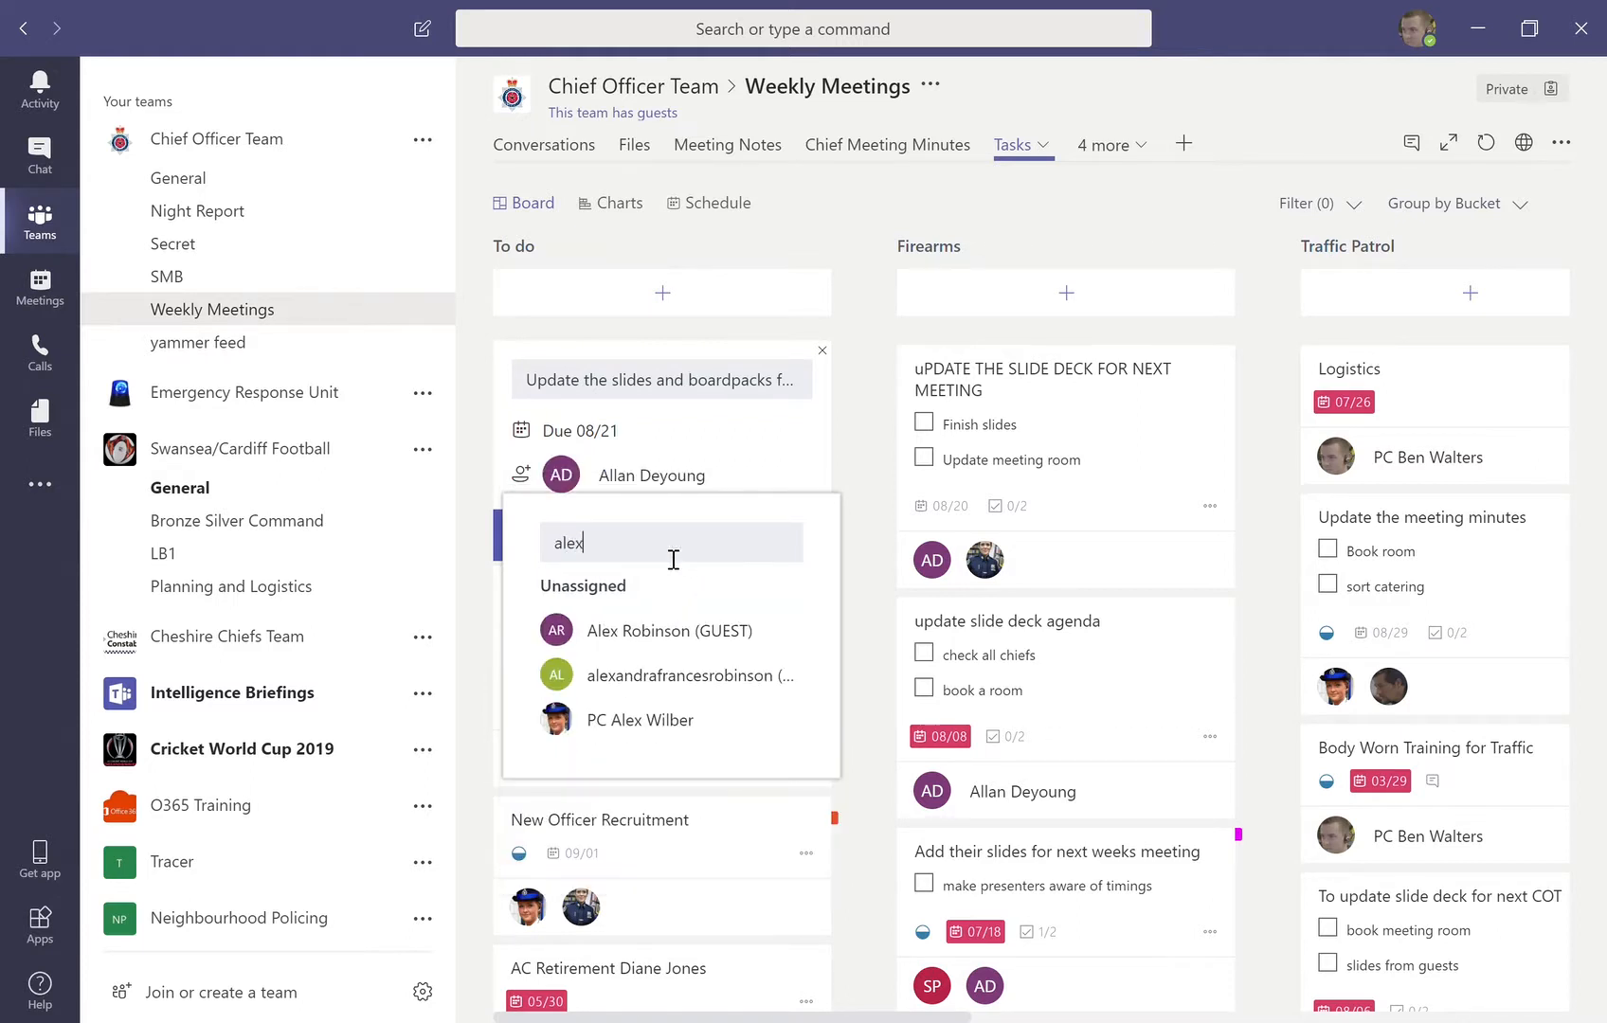
{"action": "left_click", "coordinate": [669, 640]}
{"action": "type", "text": "ae"}
{"action": "key", "text": "BackSpace"}
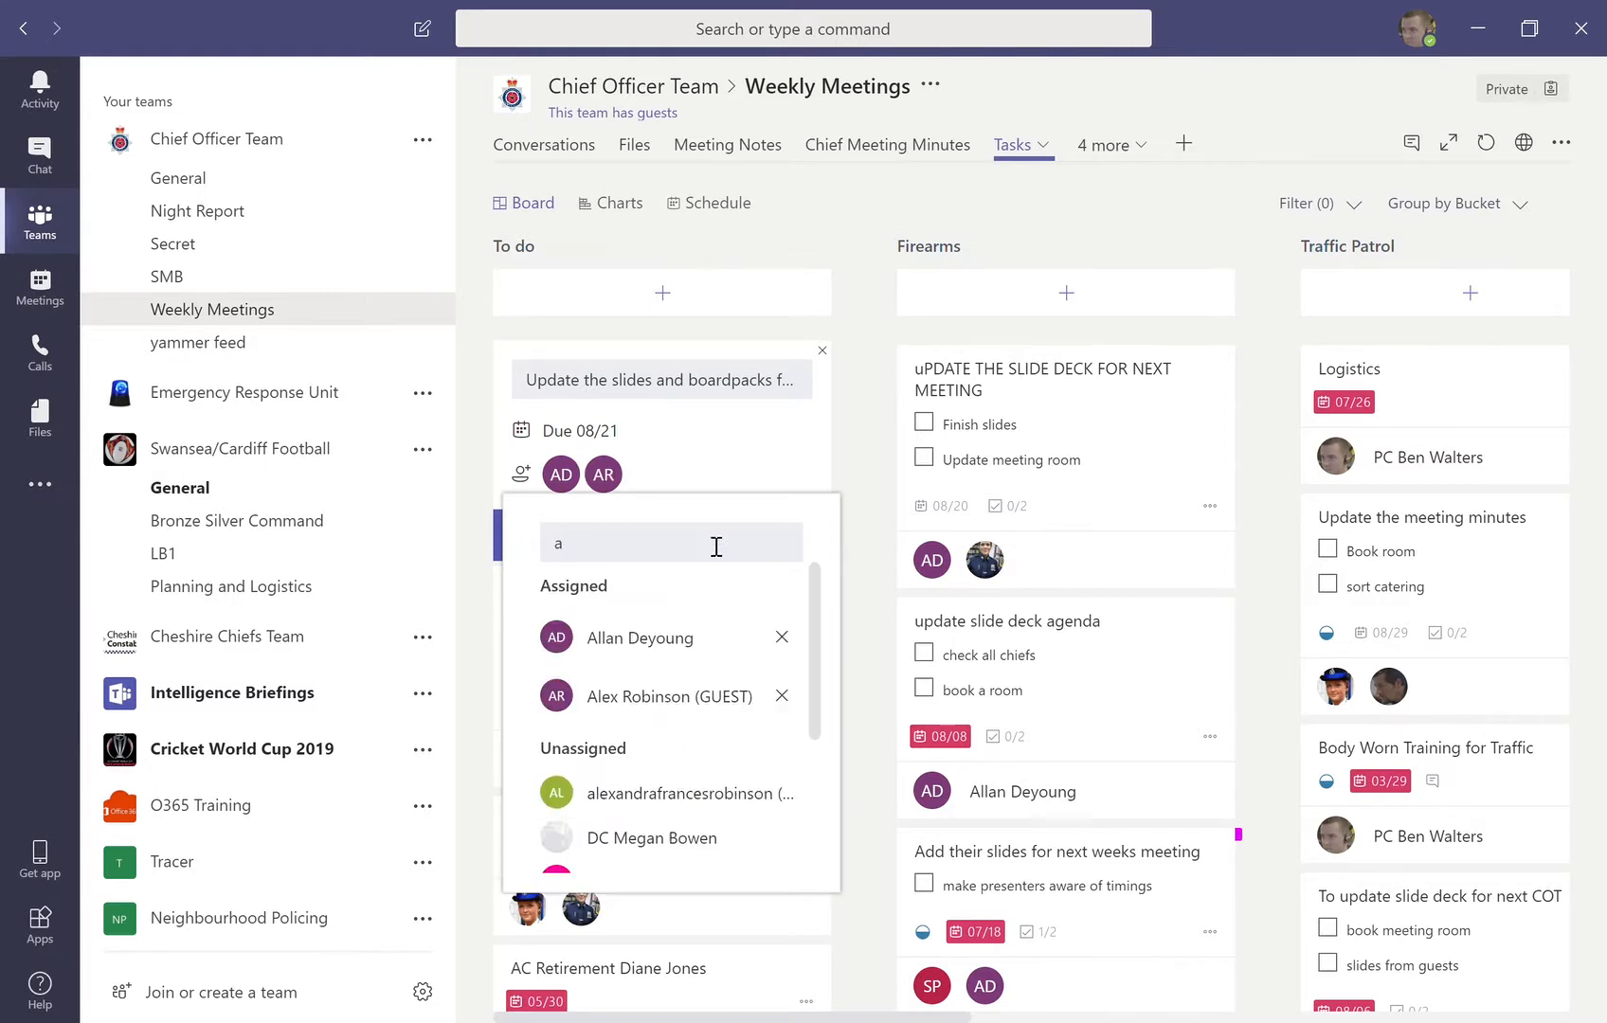
{"action": "type", "text": "lex"}
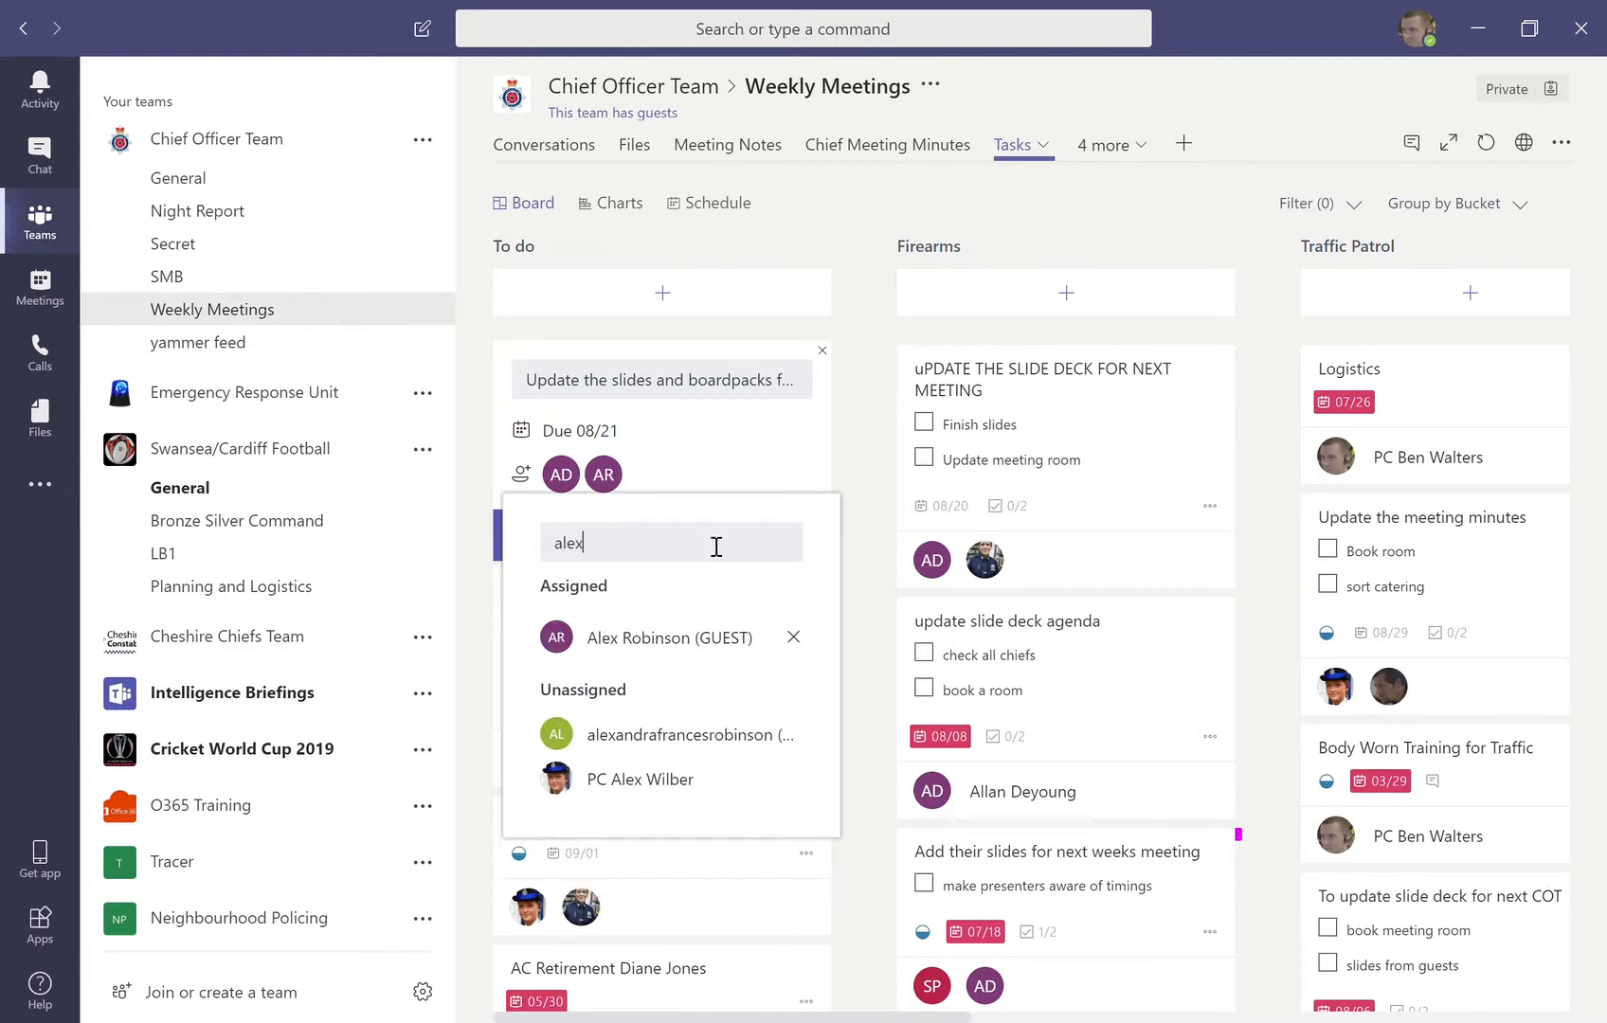
{"action": "left_click", "coordinate": [715, 787]}
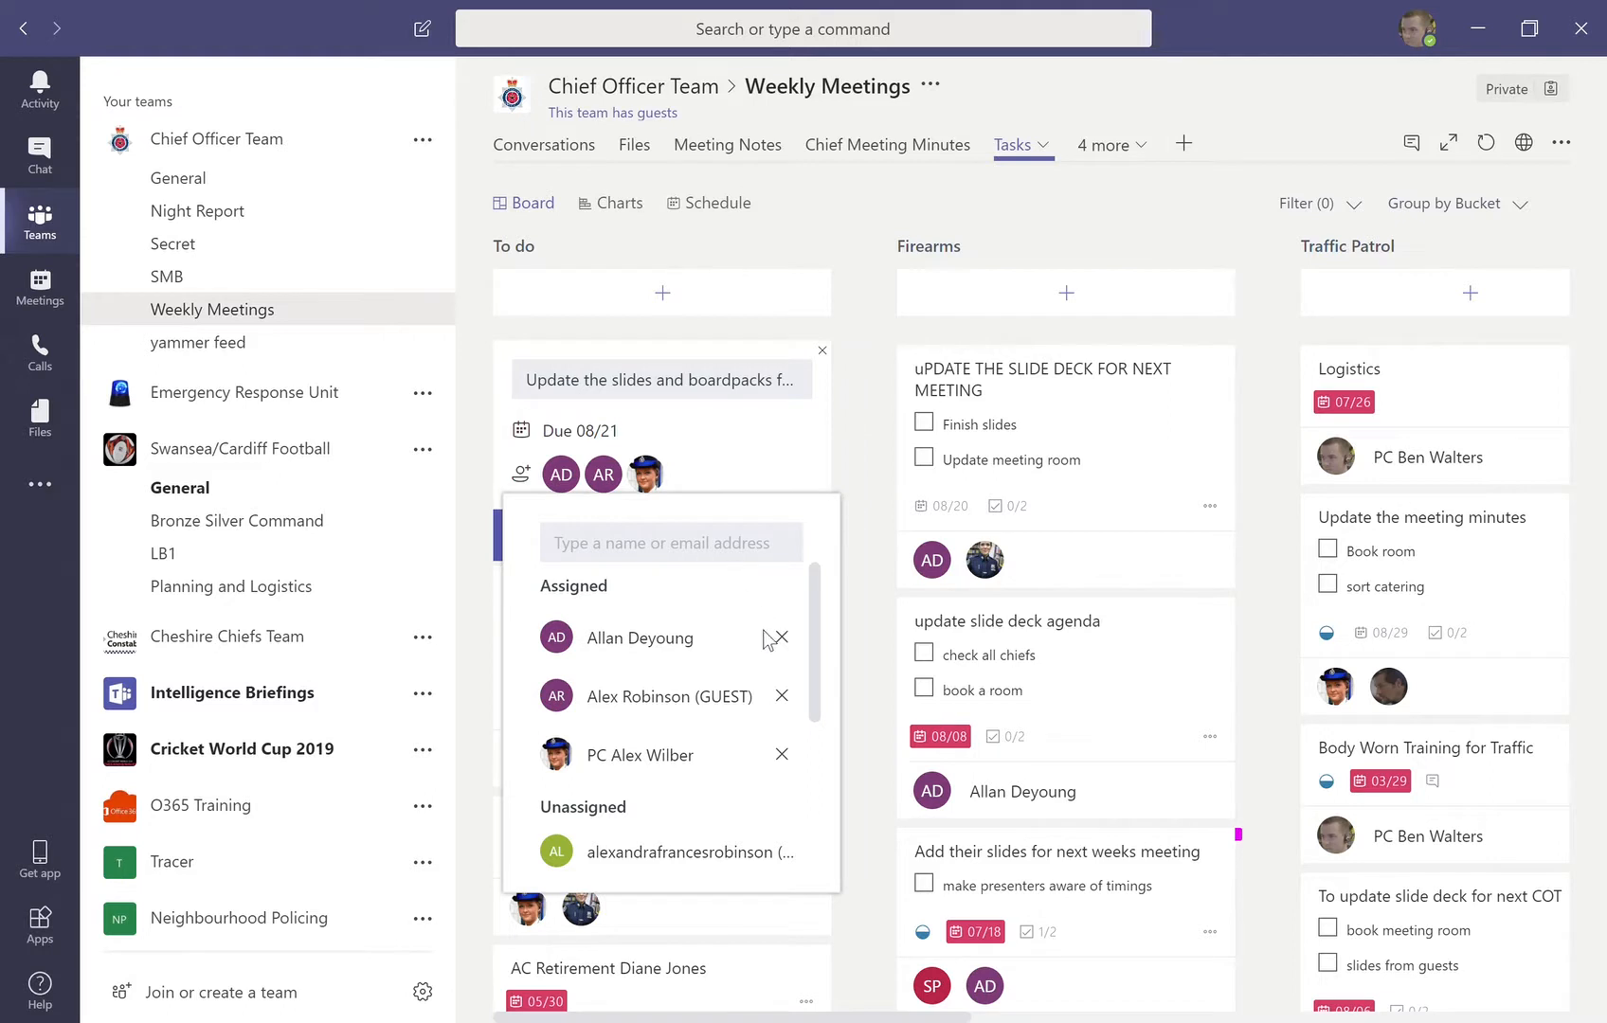
{"action": "left_click", "coordinate": [869, 503]}
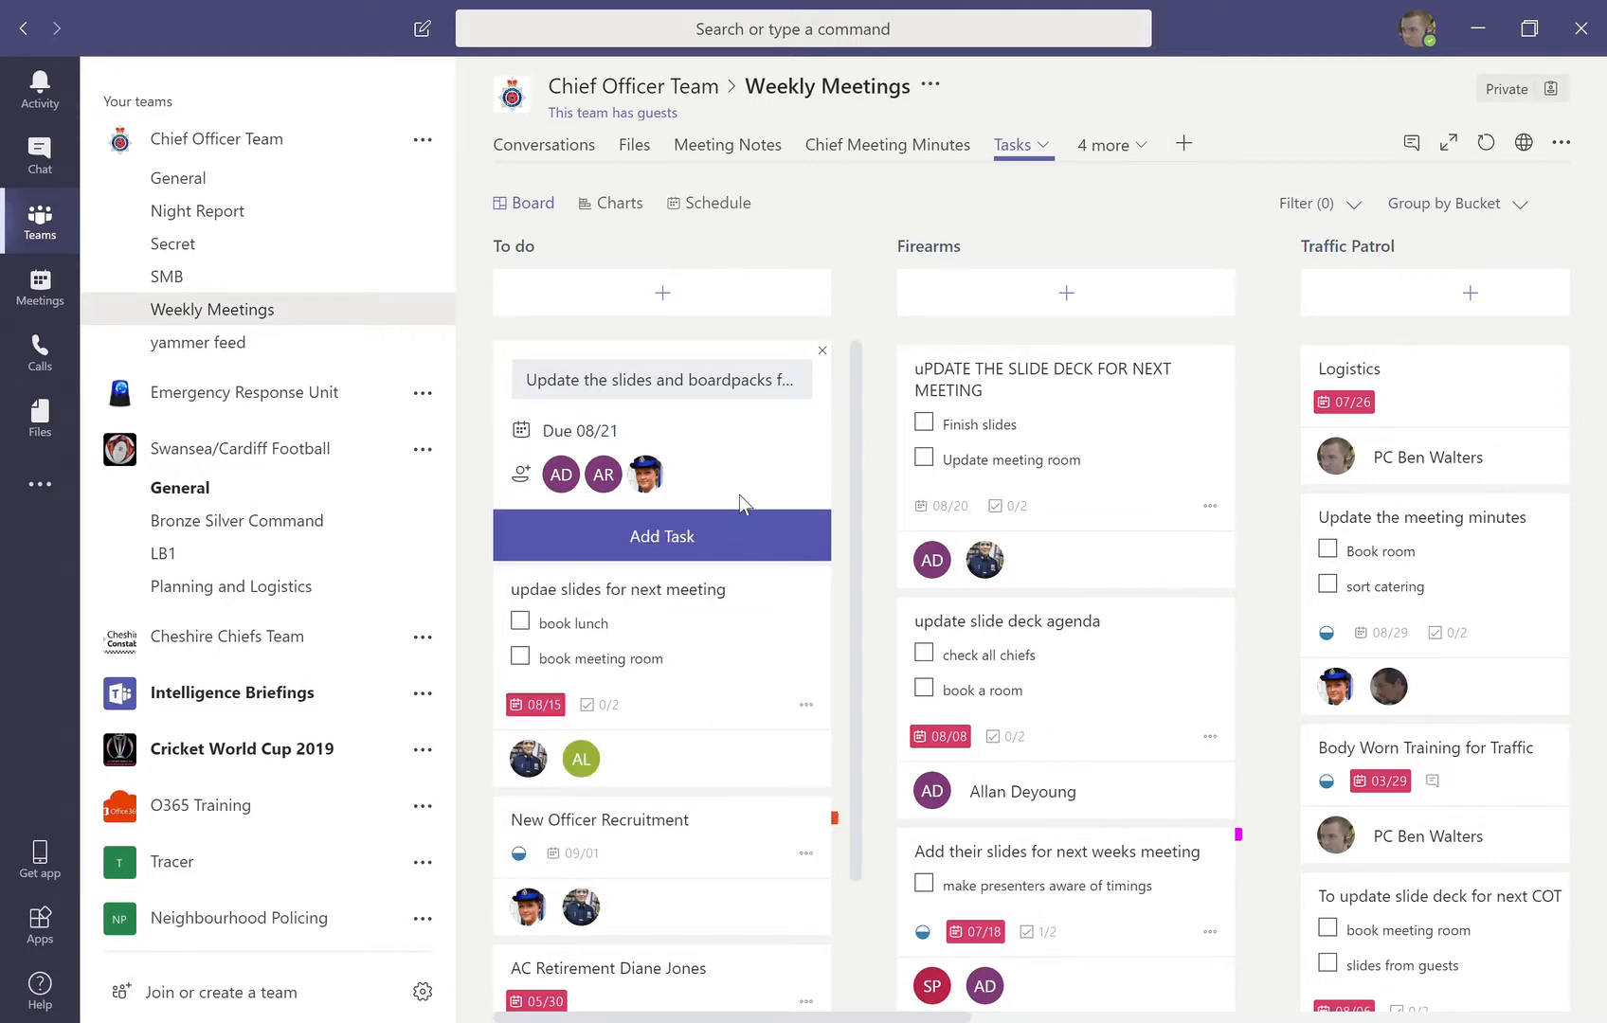
{"action": "left_click", "coordinate": [746, 537]}
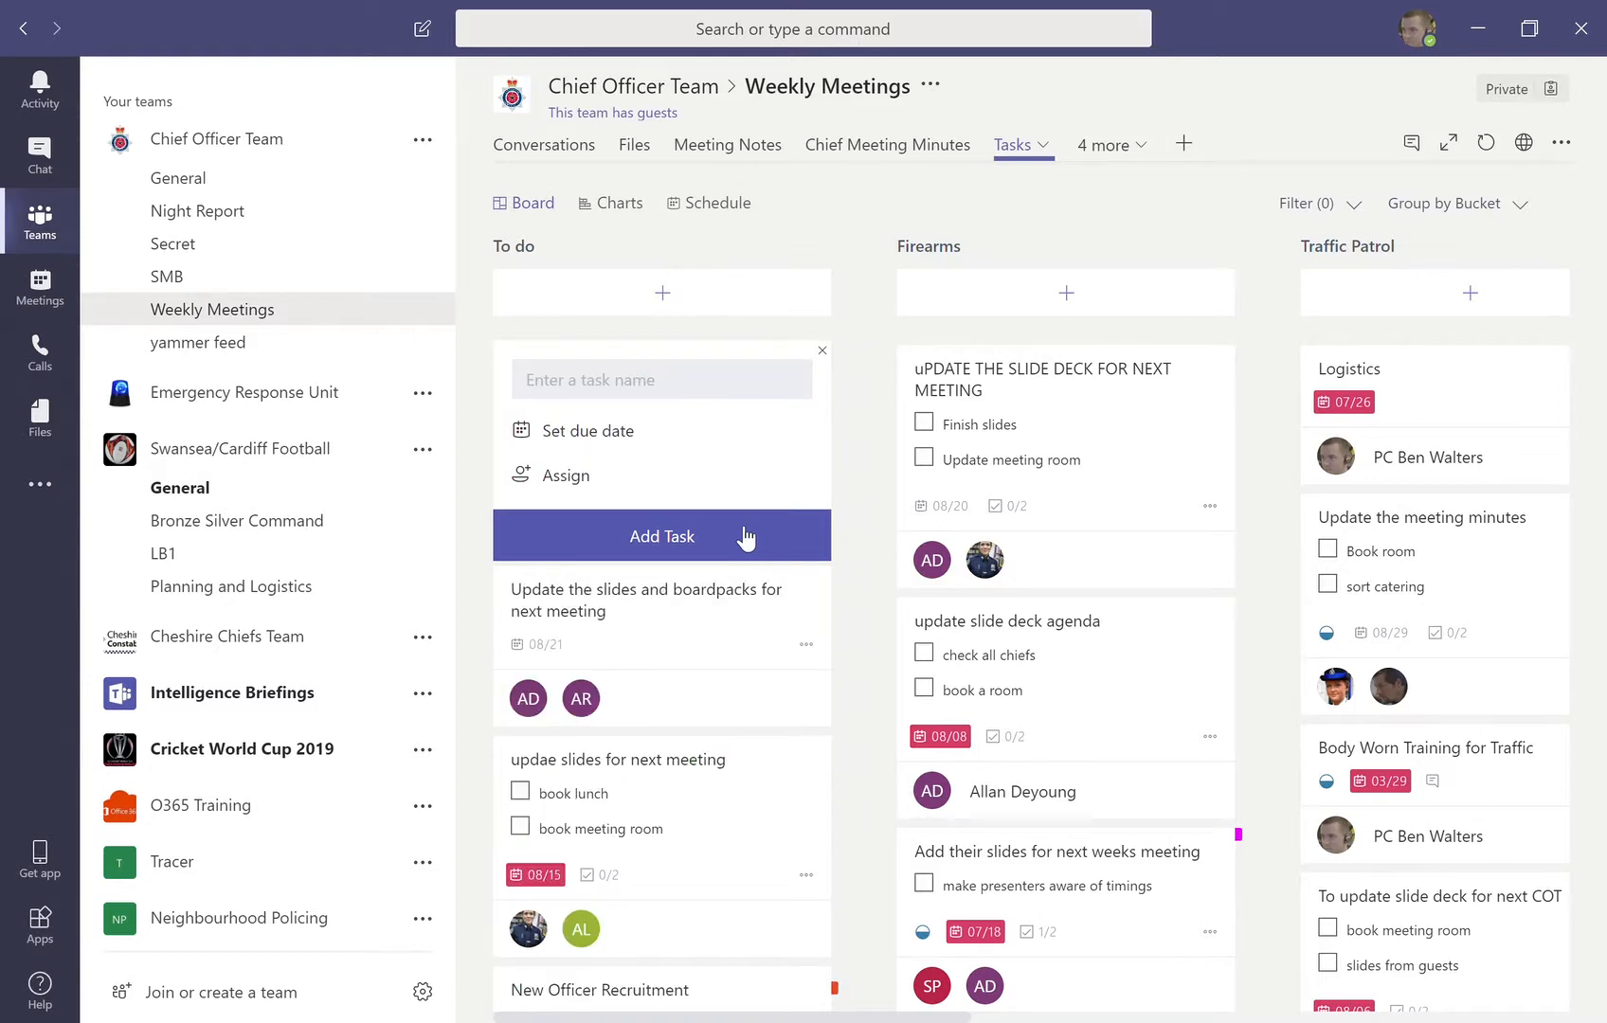
Step: In the new task's details, add the checklist items Boardpack, Slides and Room bookings, and show the checklist on the card
{"action": "left_click", "coordinate": [733, 652]}
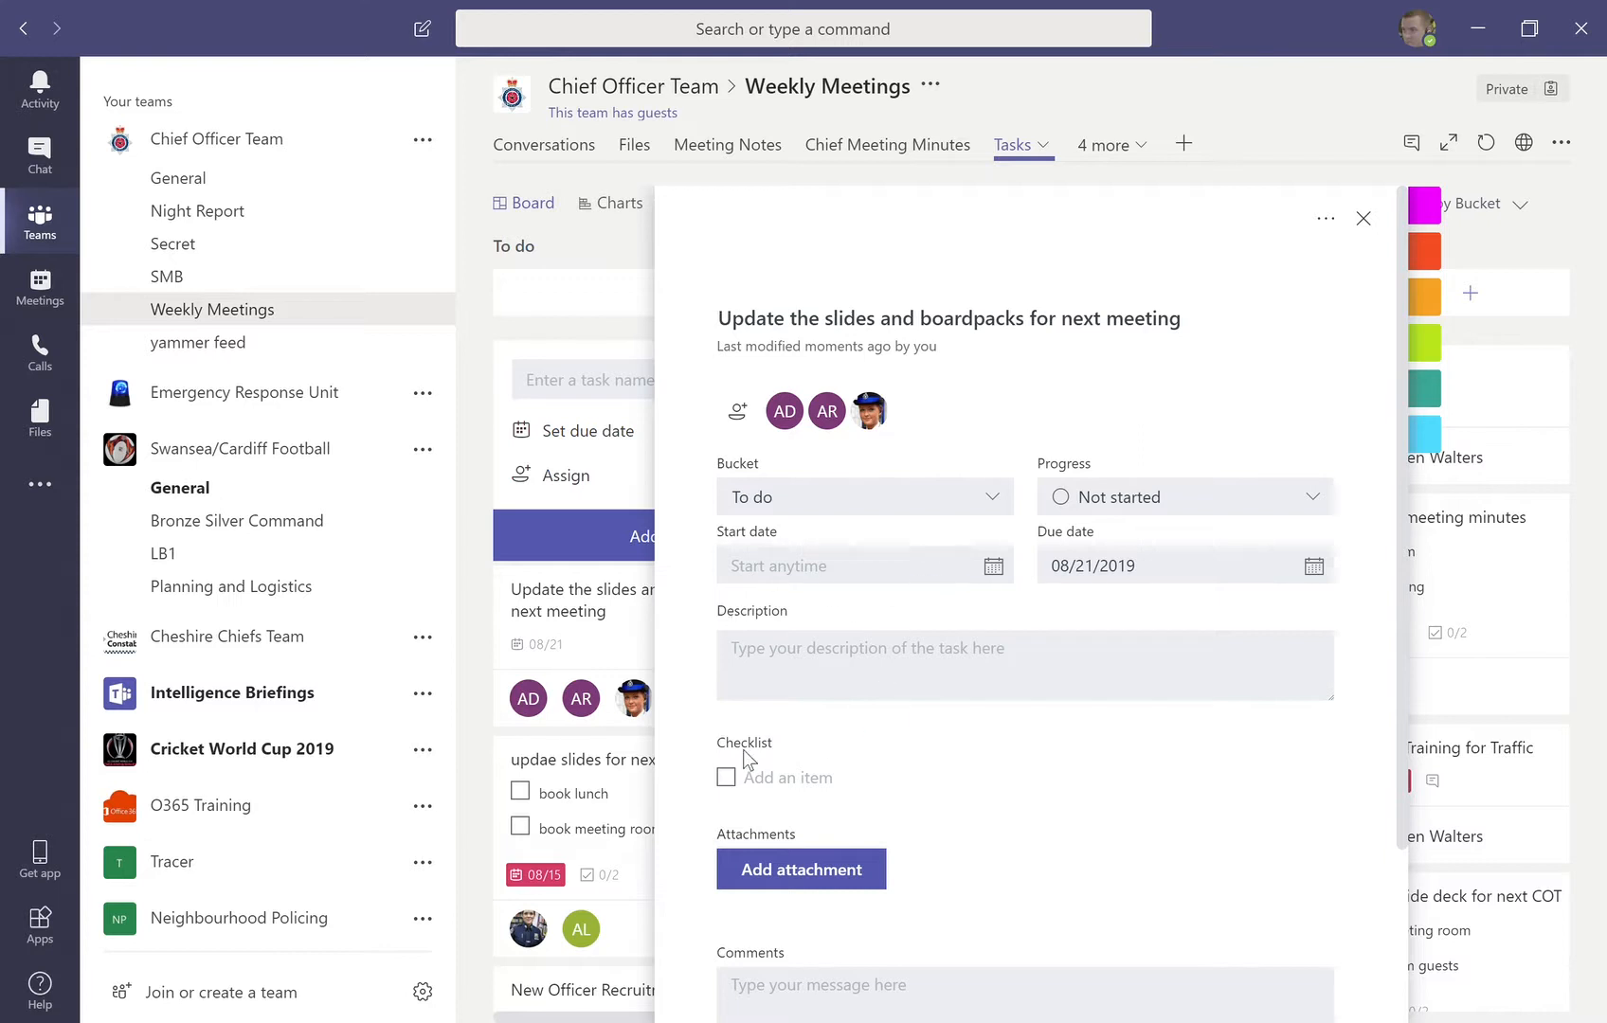
{"action": "left_click", "coordinate": [854, 689]}
{"action": "scroll", "coordinate": [854, 689], "scroll_direction": "down", "scroll_amount": 2}
{"action": "left_click", "coordinate": [769, 580]}
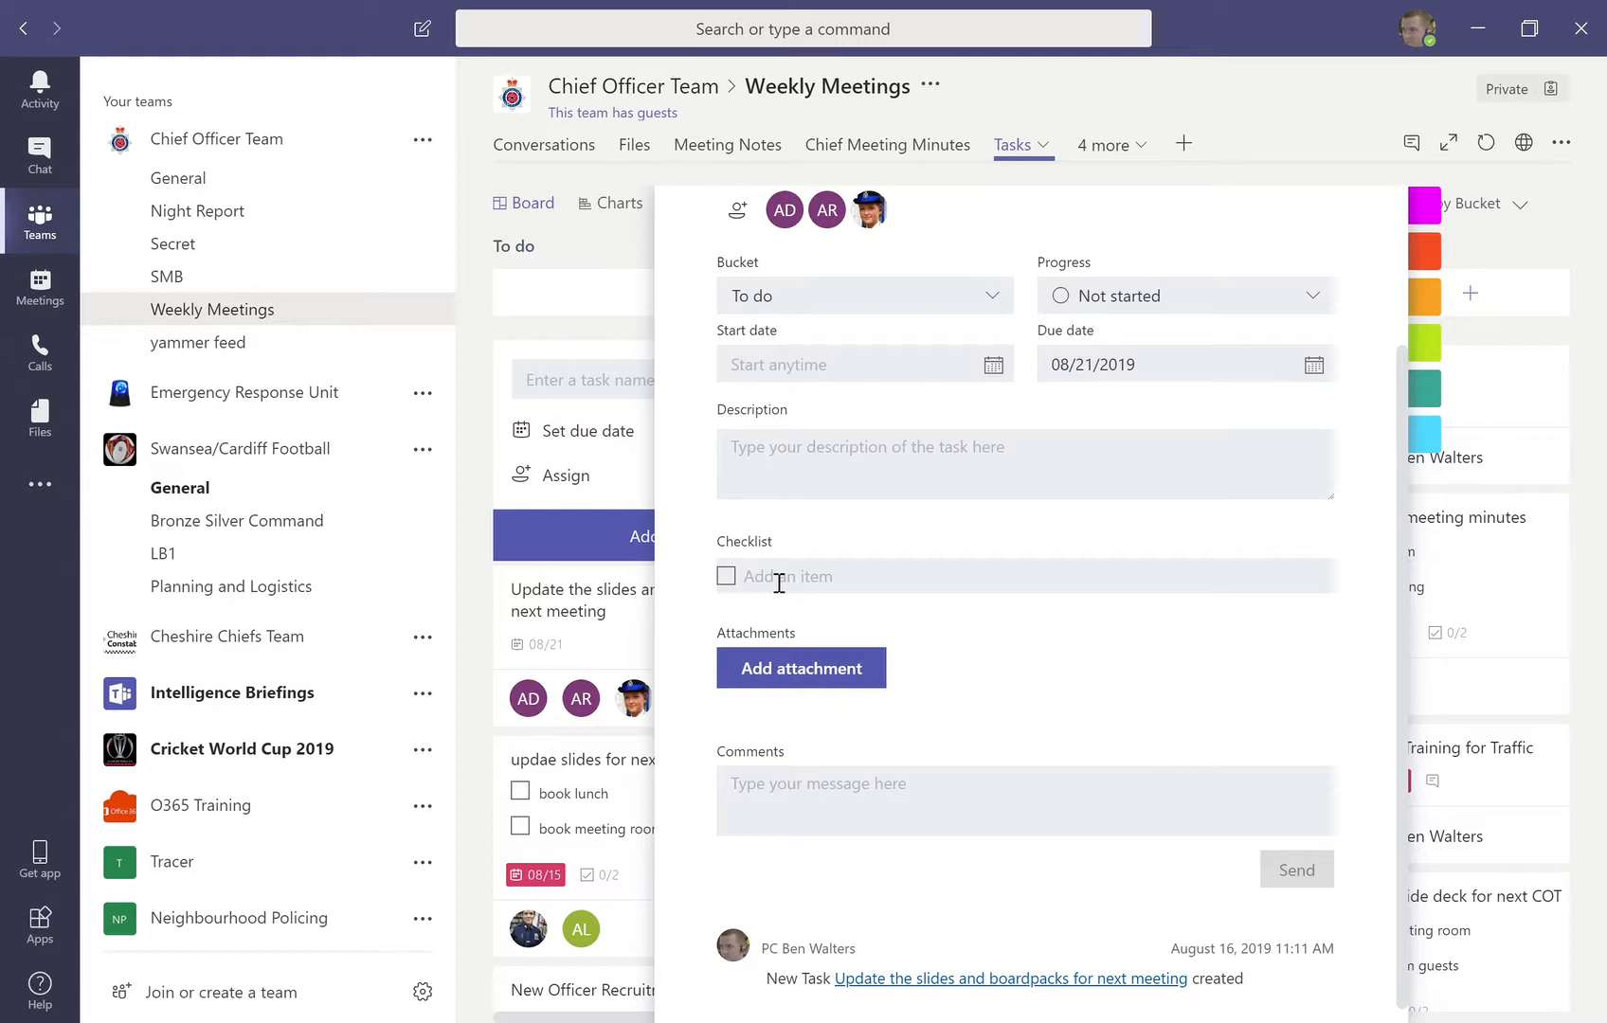
{"action": "type", "text": "Boardpack"}
{"action": "key", "text": "Return"}
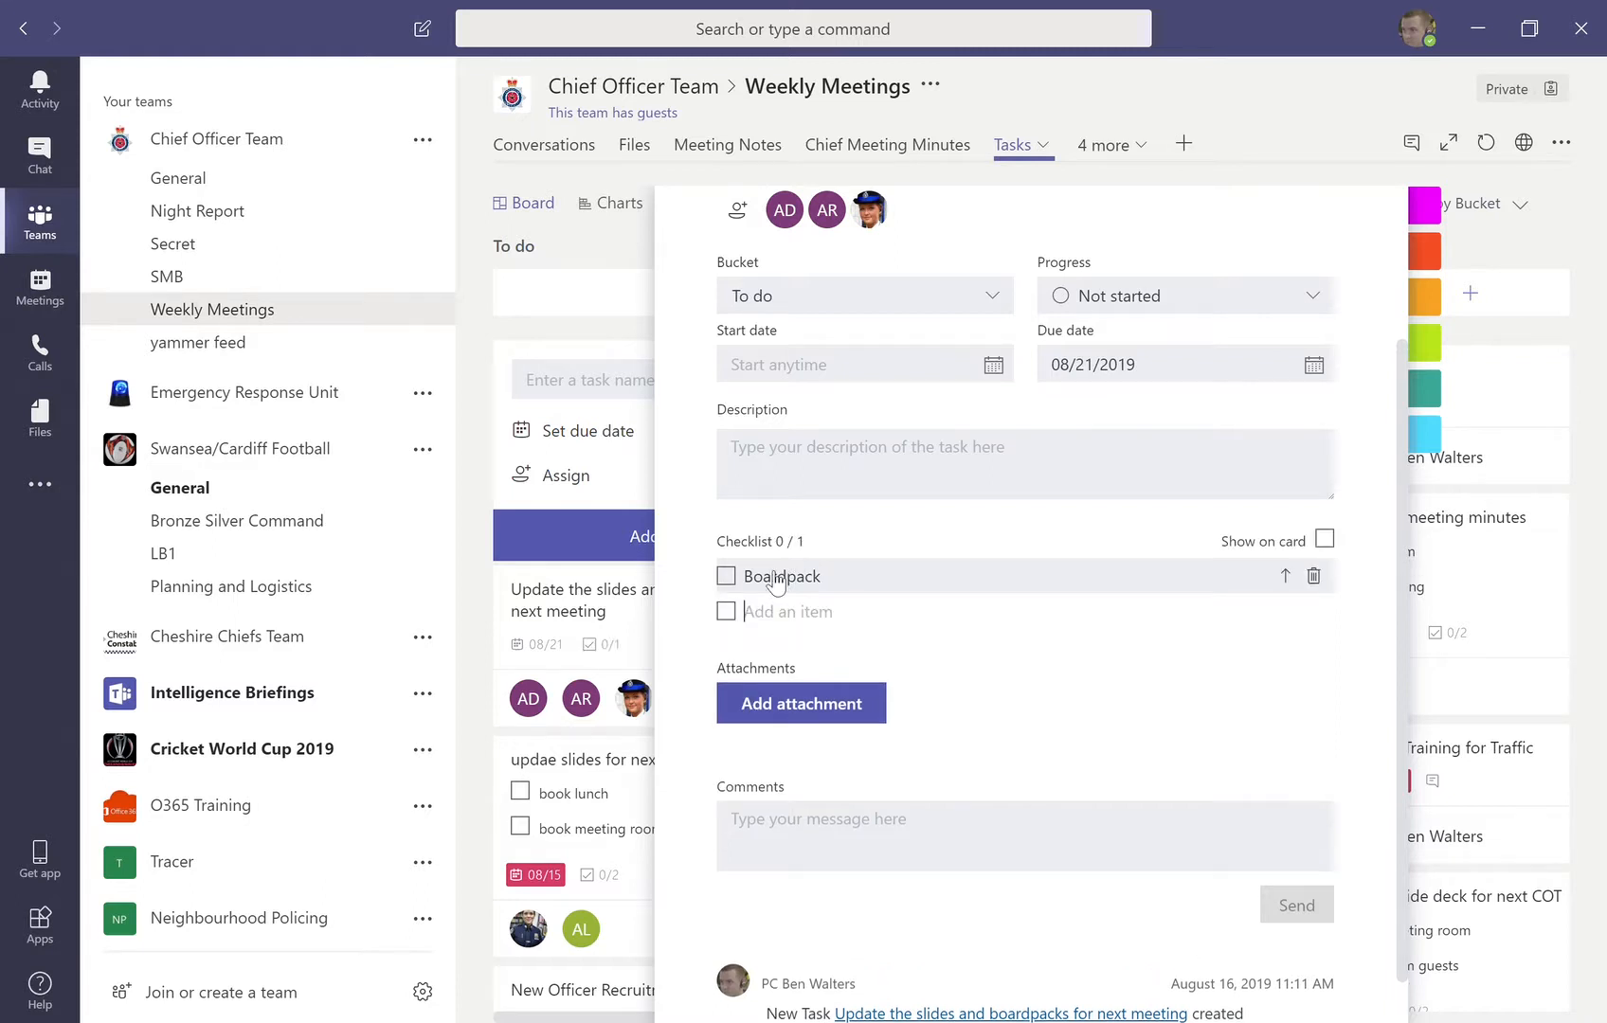
{"action": "type", "text": "Slides"}
{"action": "key", "text": "Return"}
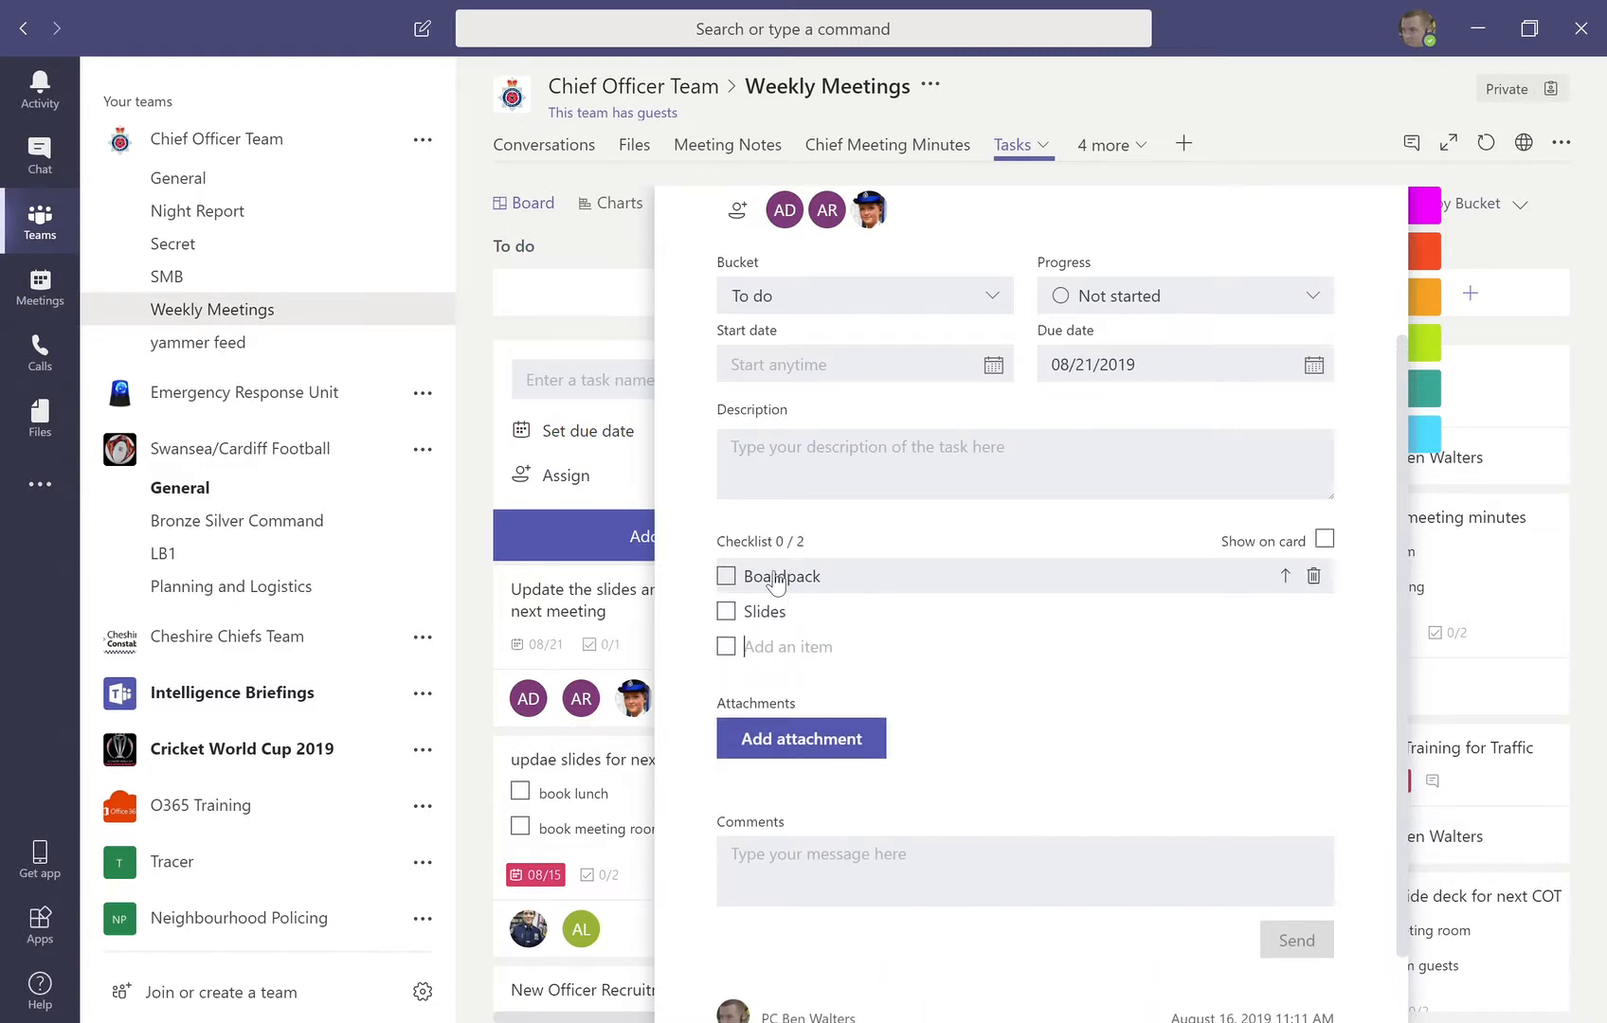
{"action": "type", "text": "Room bookings"}
{"action": "left_click", "coordinate": [1325, 539]}
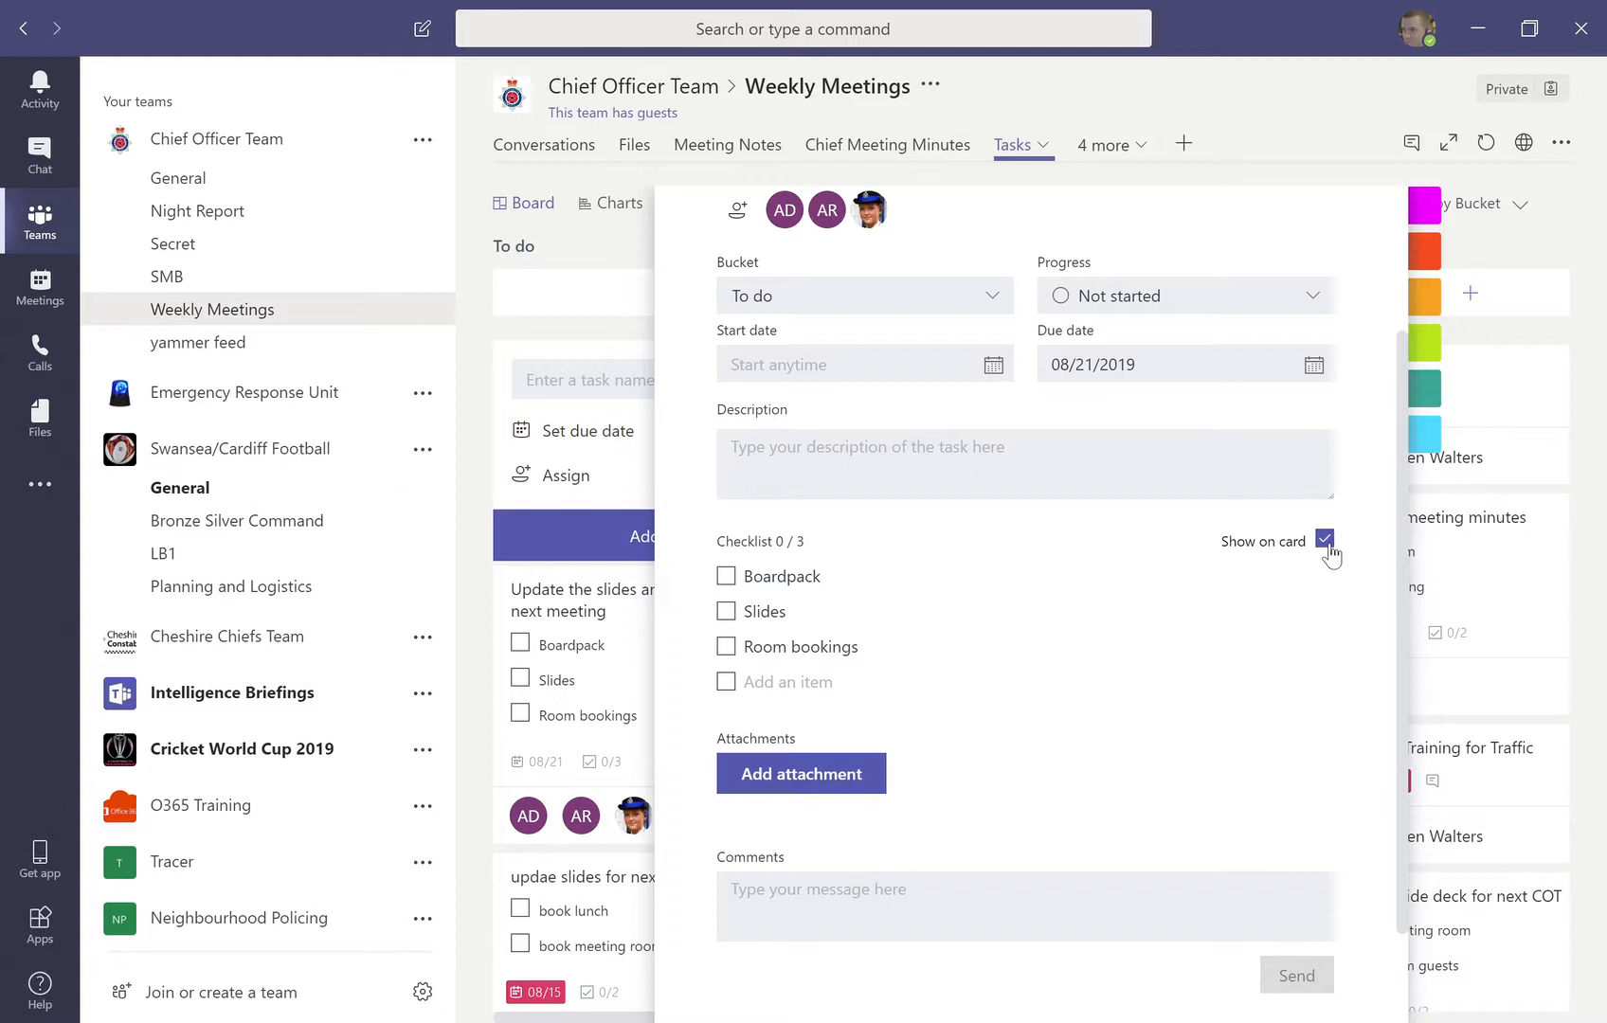
Step: Apply the pink March Audit label to the task and close its details
{"action": "scroll", "coordinate": [1194, 735], "scroll_direction": "down", "scroll_amount": 2}
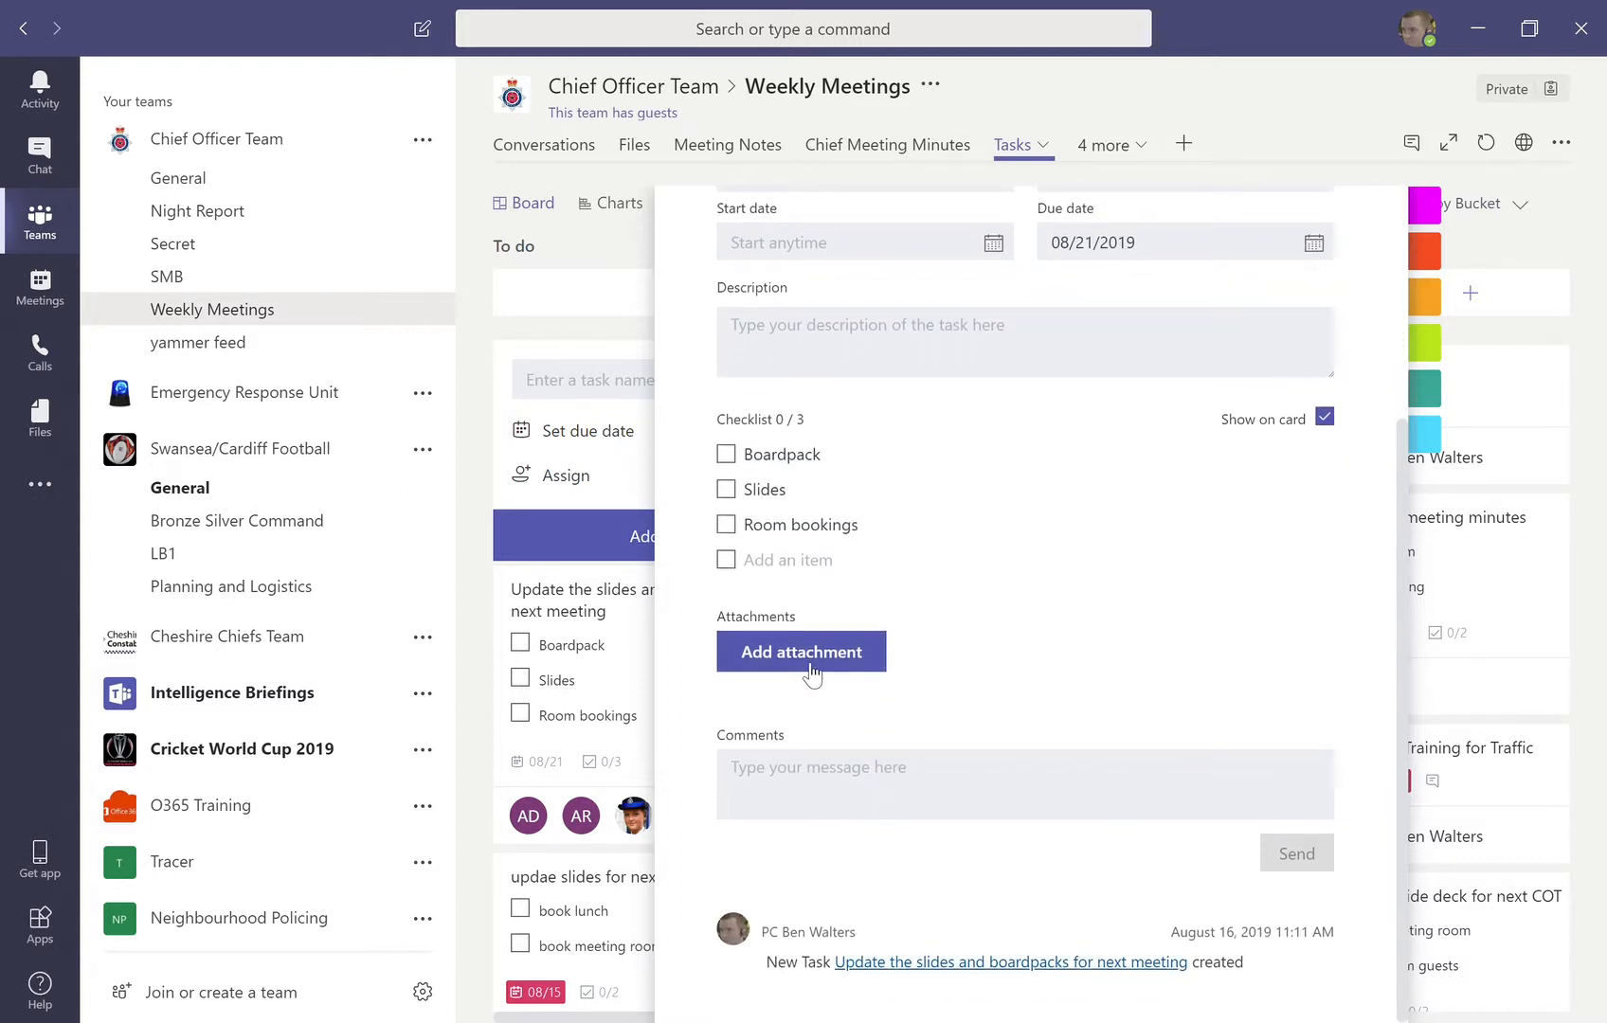
{"action": "scroll", "coordinate": [1058, 621], "scroll_direction": "up", "scroll_amount": 5}
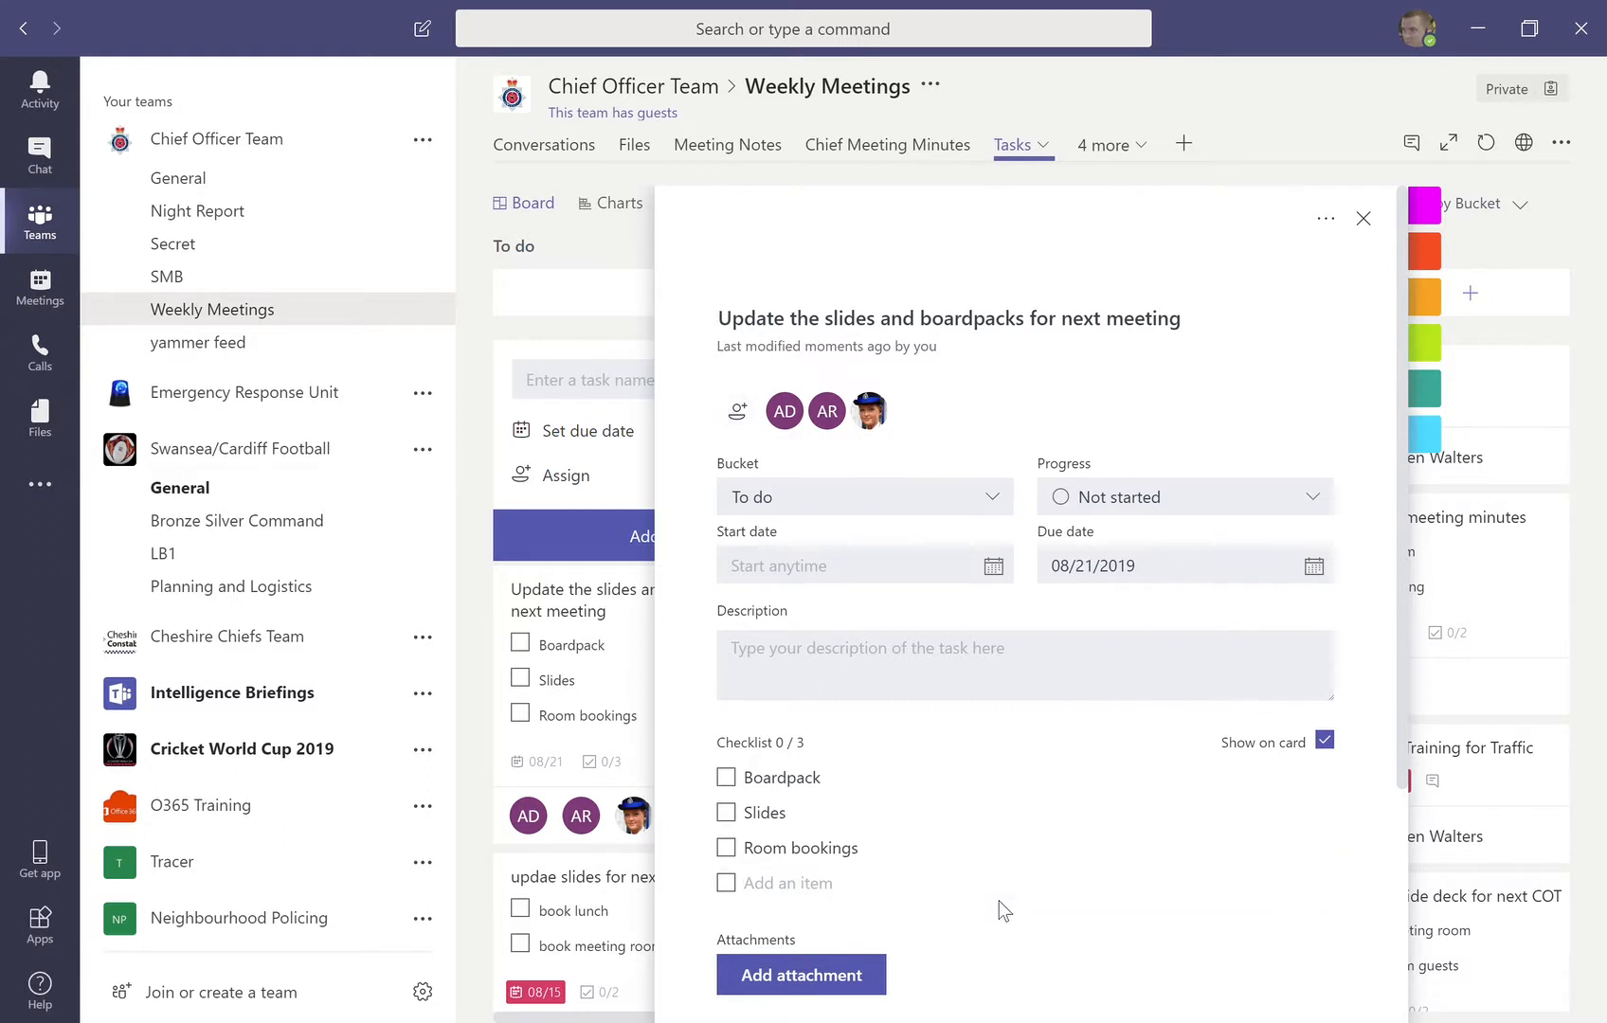
{"action": "scroll", "coordinate": [1004, 911], "scroll_direction": "down", "scroll_amount": 5}
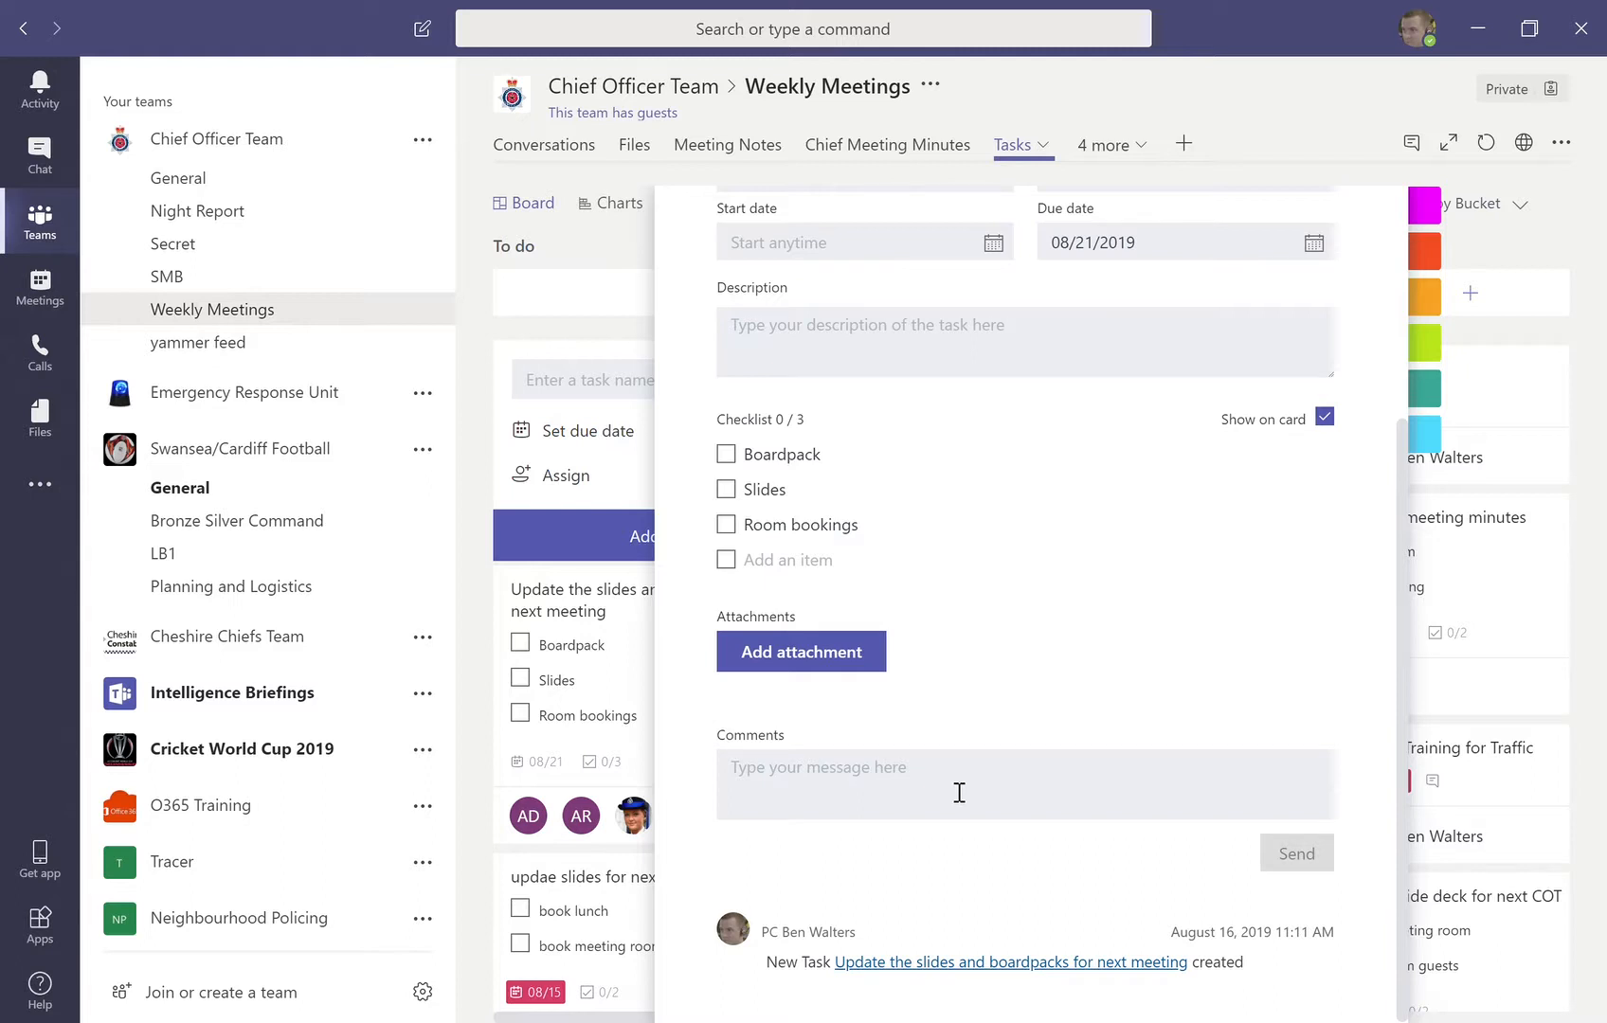
{"action": "scroll", "coordinate": [958, 792], "scroll_direction": "up", "scroll_amount": 4}
{"action": "mouse_move", "coordinate": [1479, 297]}
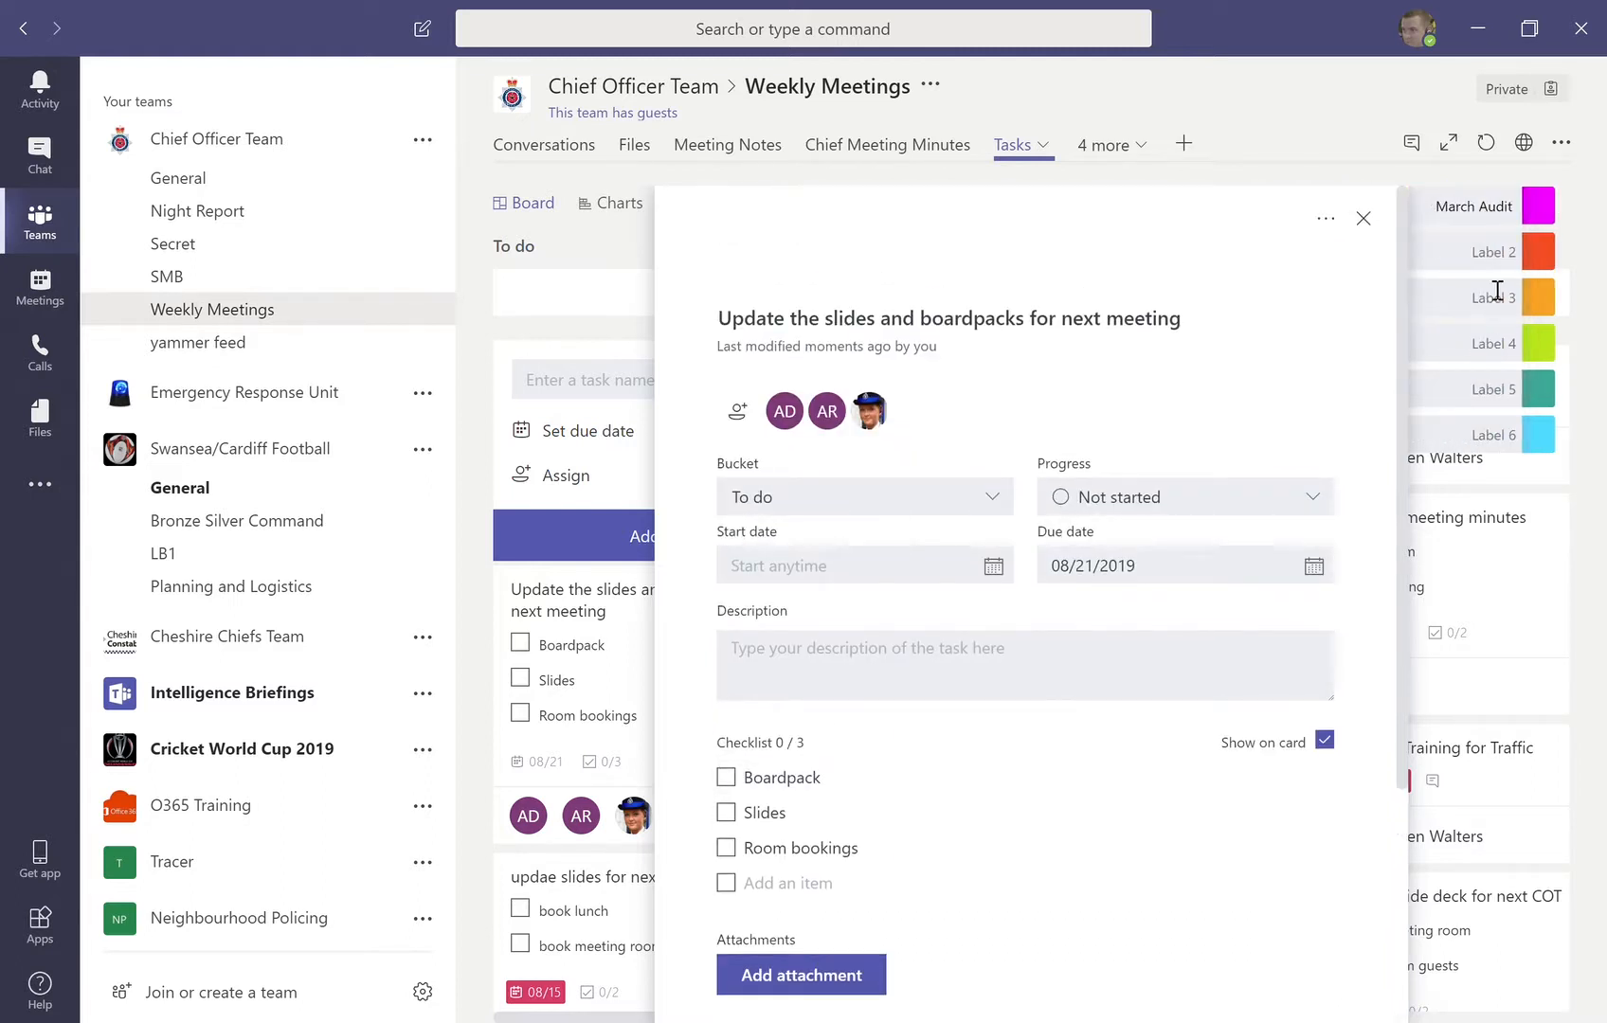
{"action": "left_click", "coordinate": [1464, 219]}
{"action": "left_click", "coordinate": [1540, 211]}
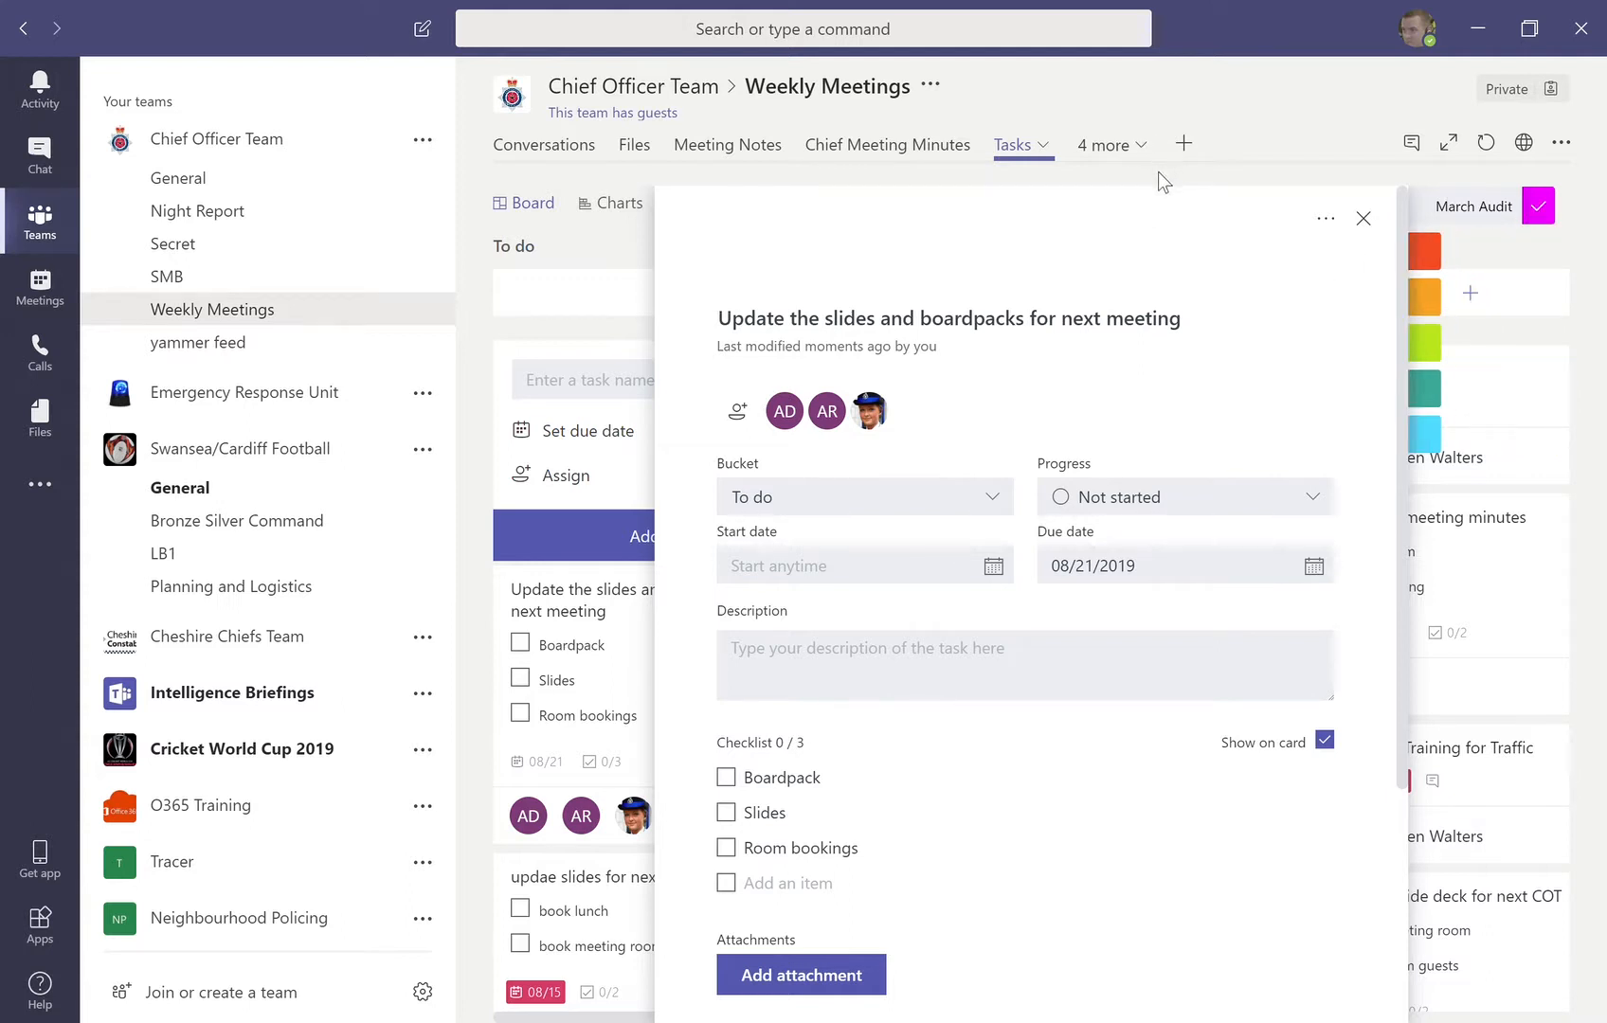
{"action": "left_click", "coordinate": [1363, 219]}
Step: Complete the "updae slides for next meeting" and "New Officer Recruitment" tasks, and move the slides and boardpacks task to the top of Firearms
{"action": "scroll", "coordinate": [713, 749], "scroll_direction": "down", "scroll_amount": 3}
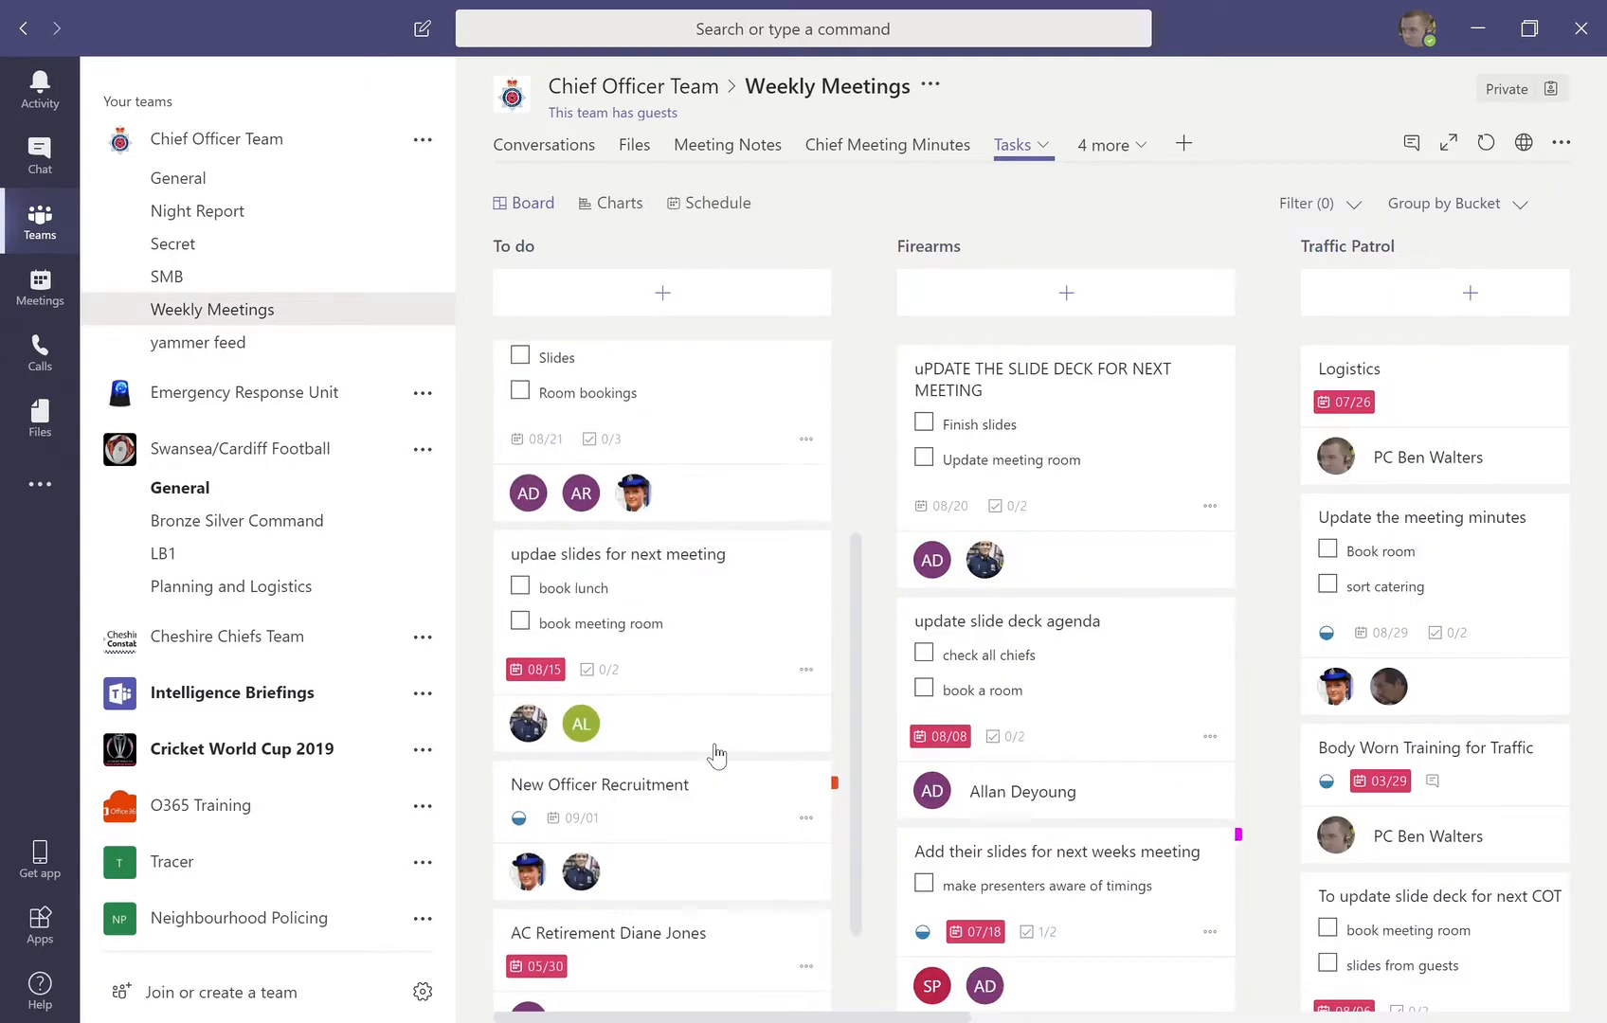
{"action": "left_click", "coordinate": [806, 549]}
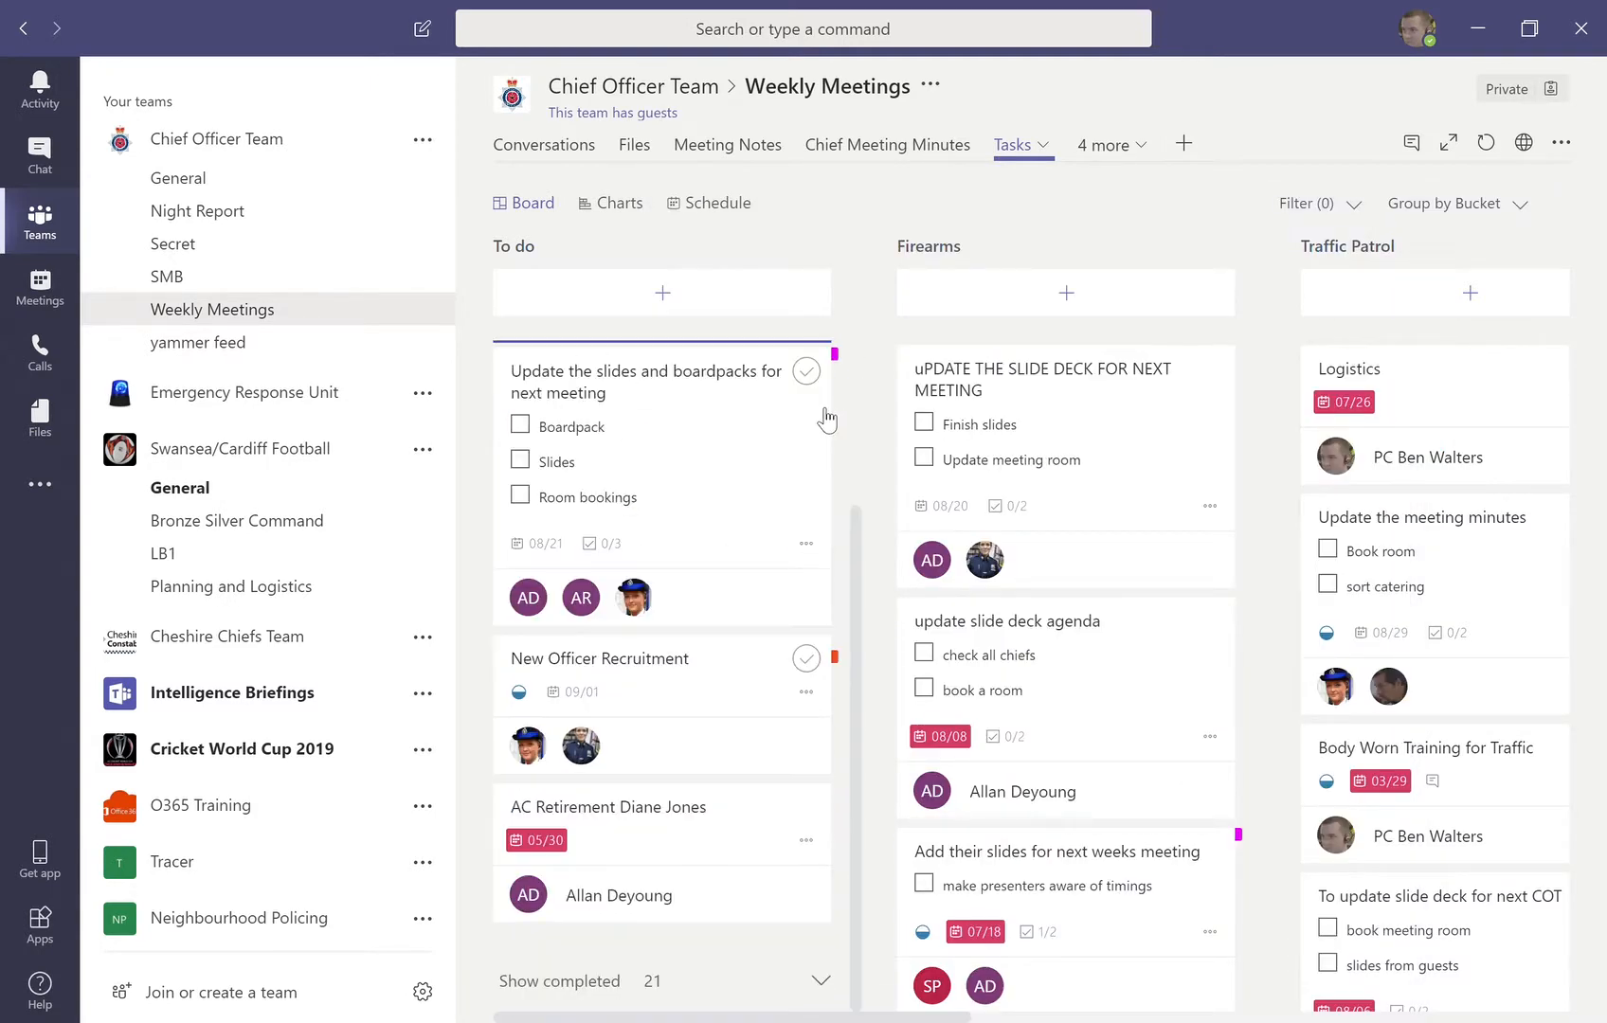
{"action": "left_click", "coordinate": [806, 659]}
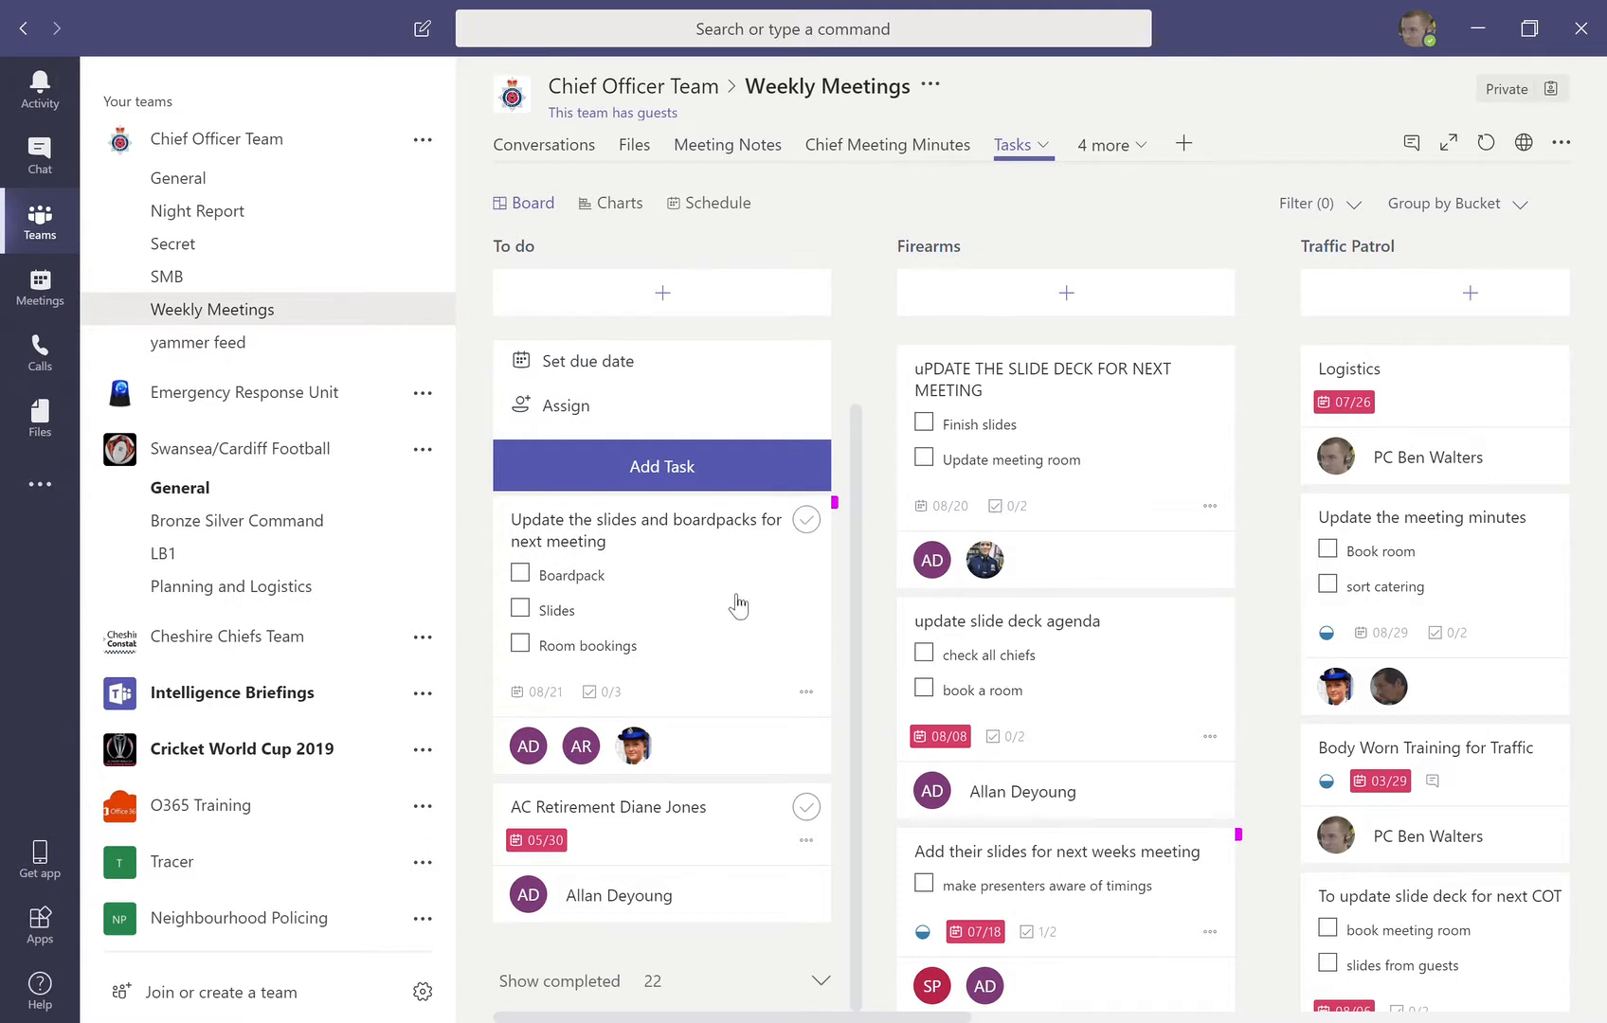
{"action": "left_click_drag", "start_coordinate": [743, 646], "coordinate": [968, 372]}
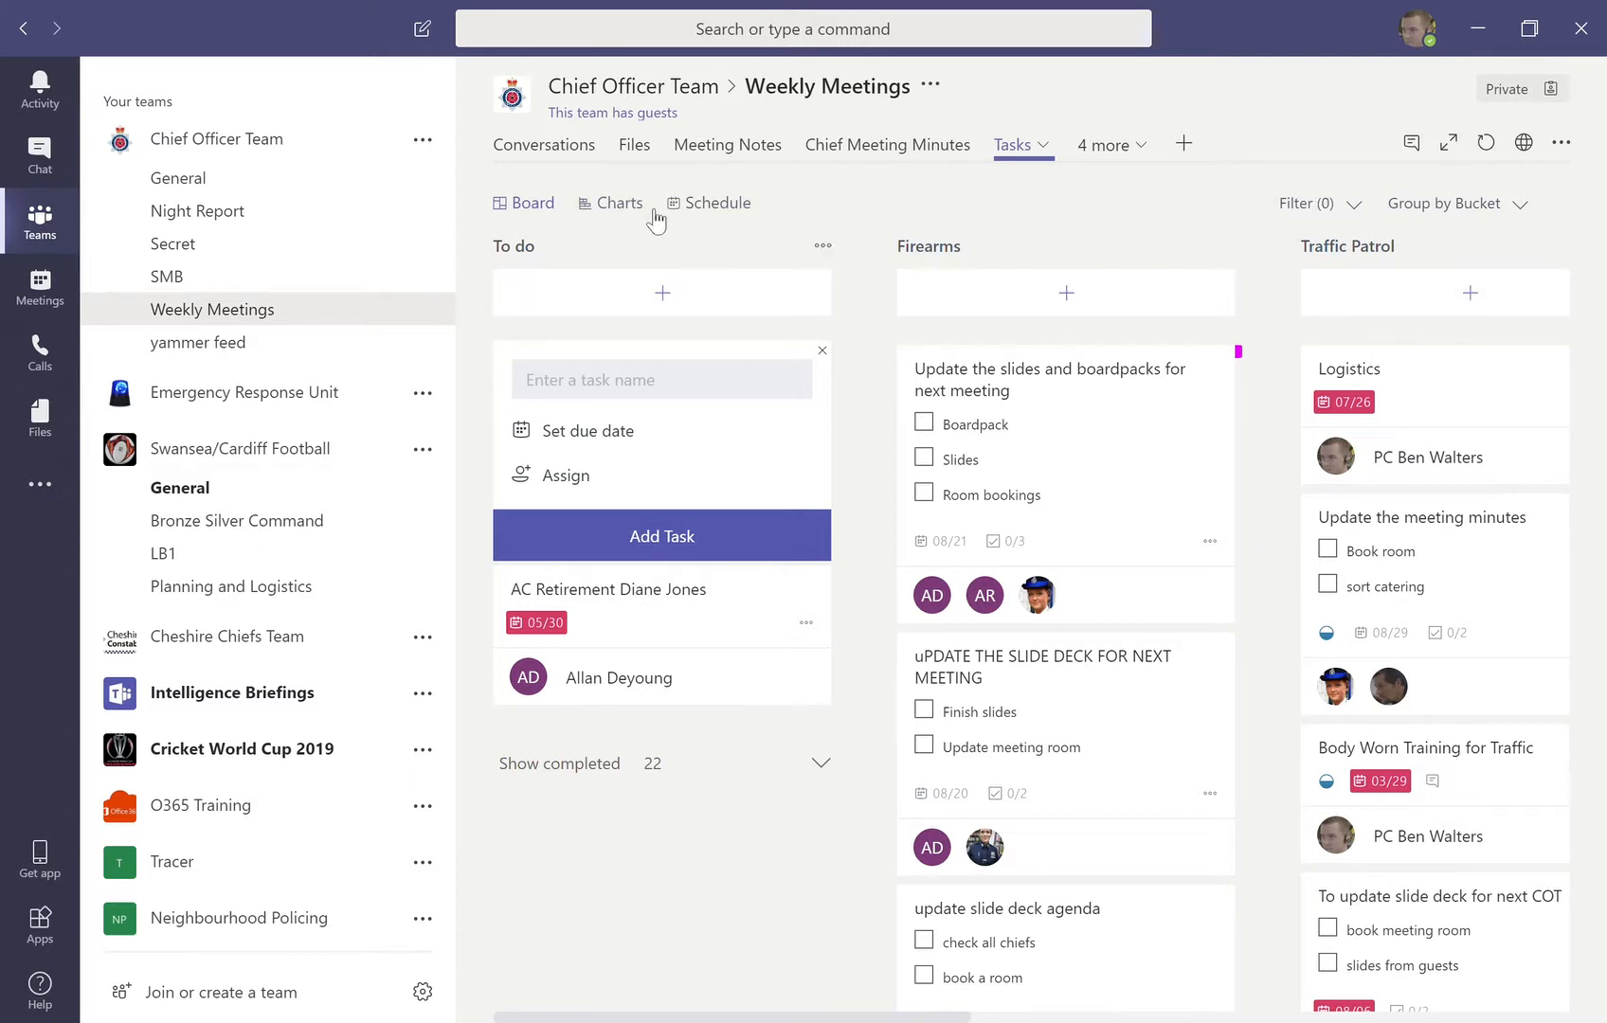
Step: Examine the plan's charts for task status and tasks per bucket
{"action": "left_click", "coordinate": [617, 205]}
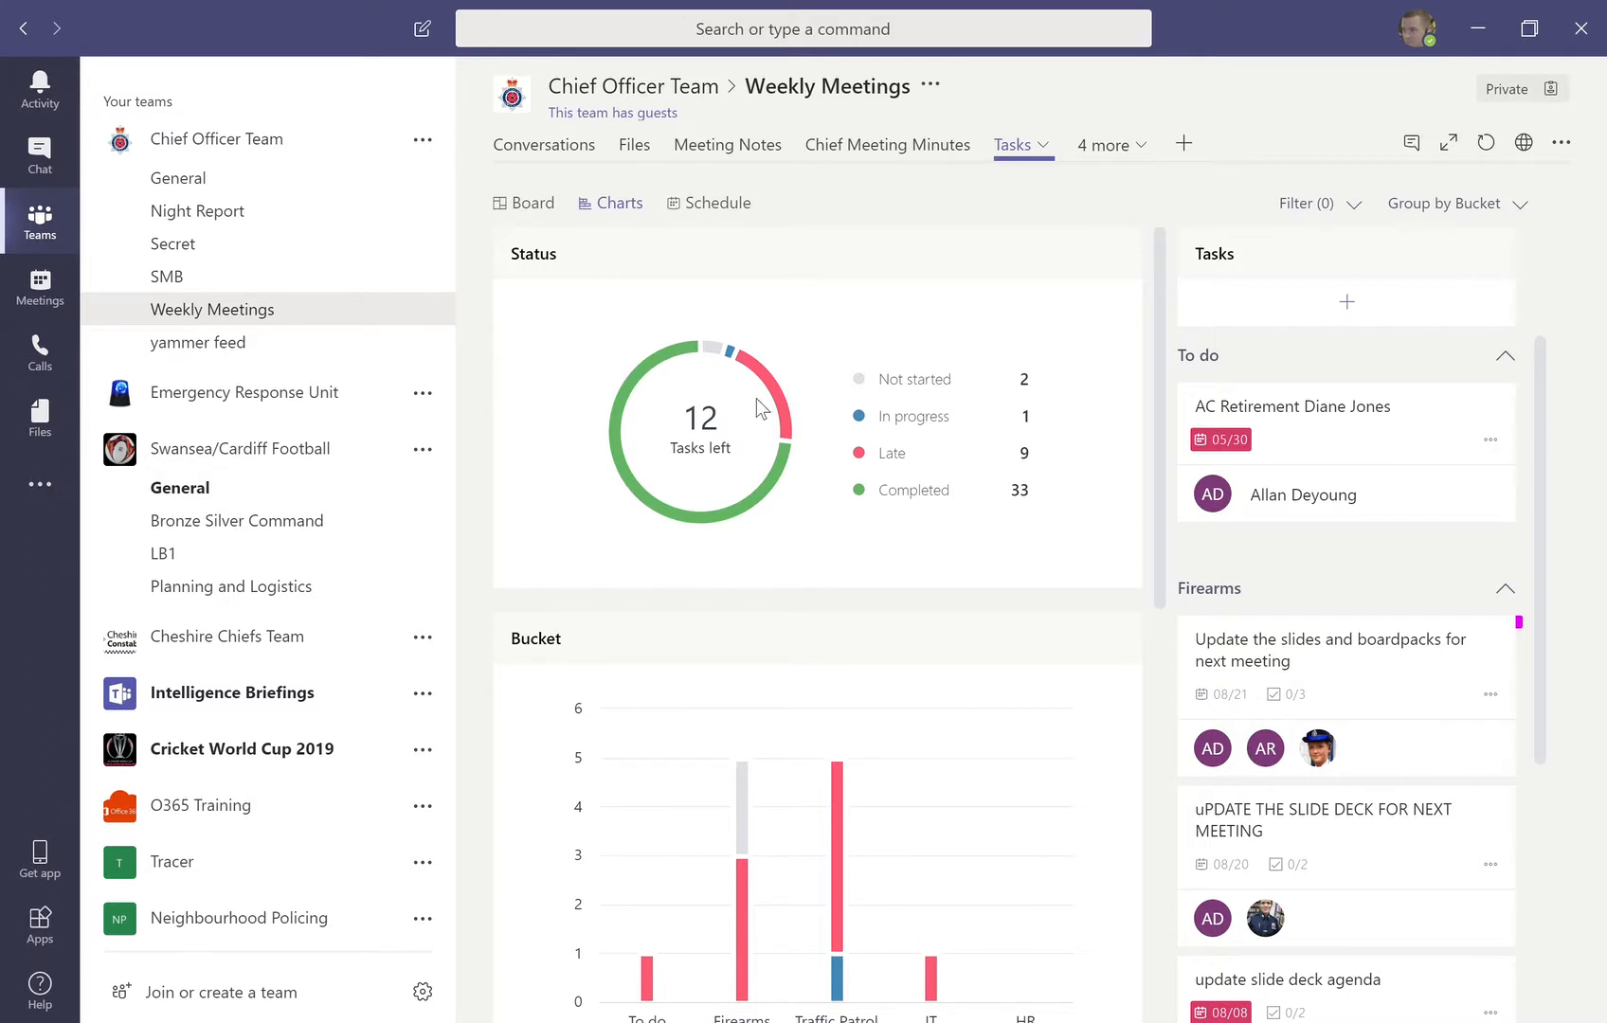
{"action": "scroll", "coordinate": [862, 570], "scroll_direction": "down", "scroll_amount": 3}
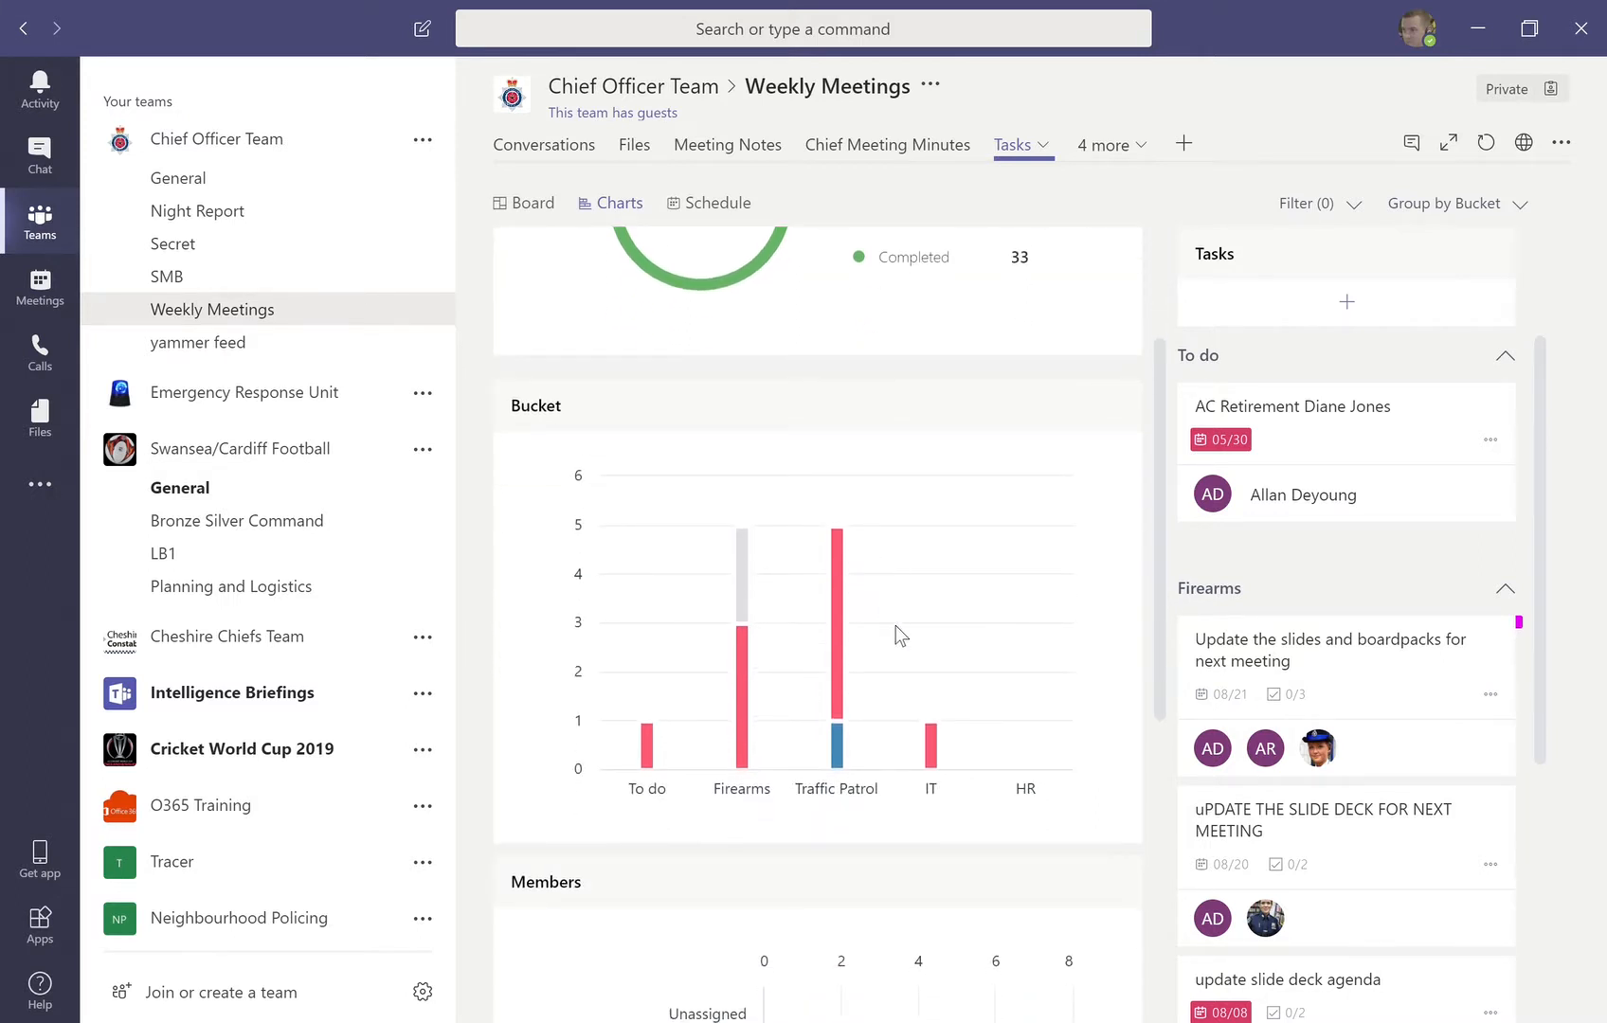
Step: Examine the Traffic Patrol bucket's progress and each member's workload in the charts, and open a blank new-task form beside them
{"action": "mouse_move", "coordinate": [850, 642]}
{"action": "mouse_move", "coordinate": [846, 729]}
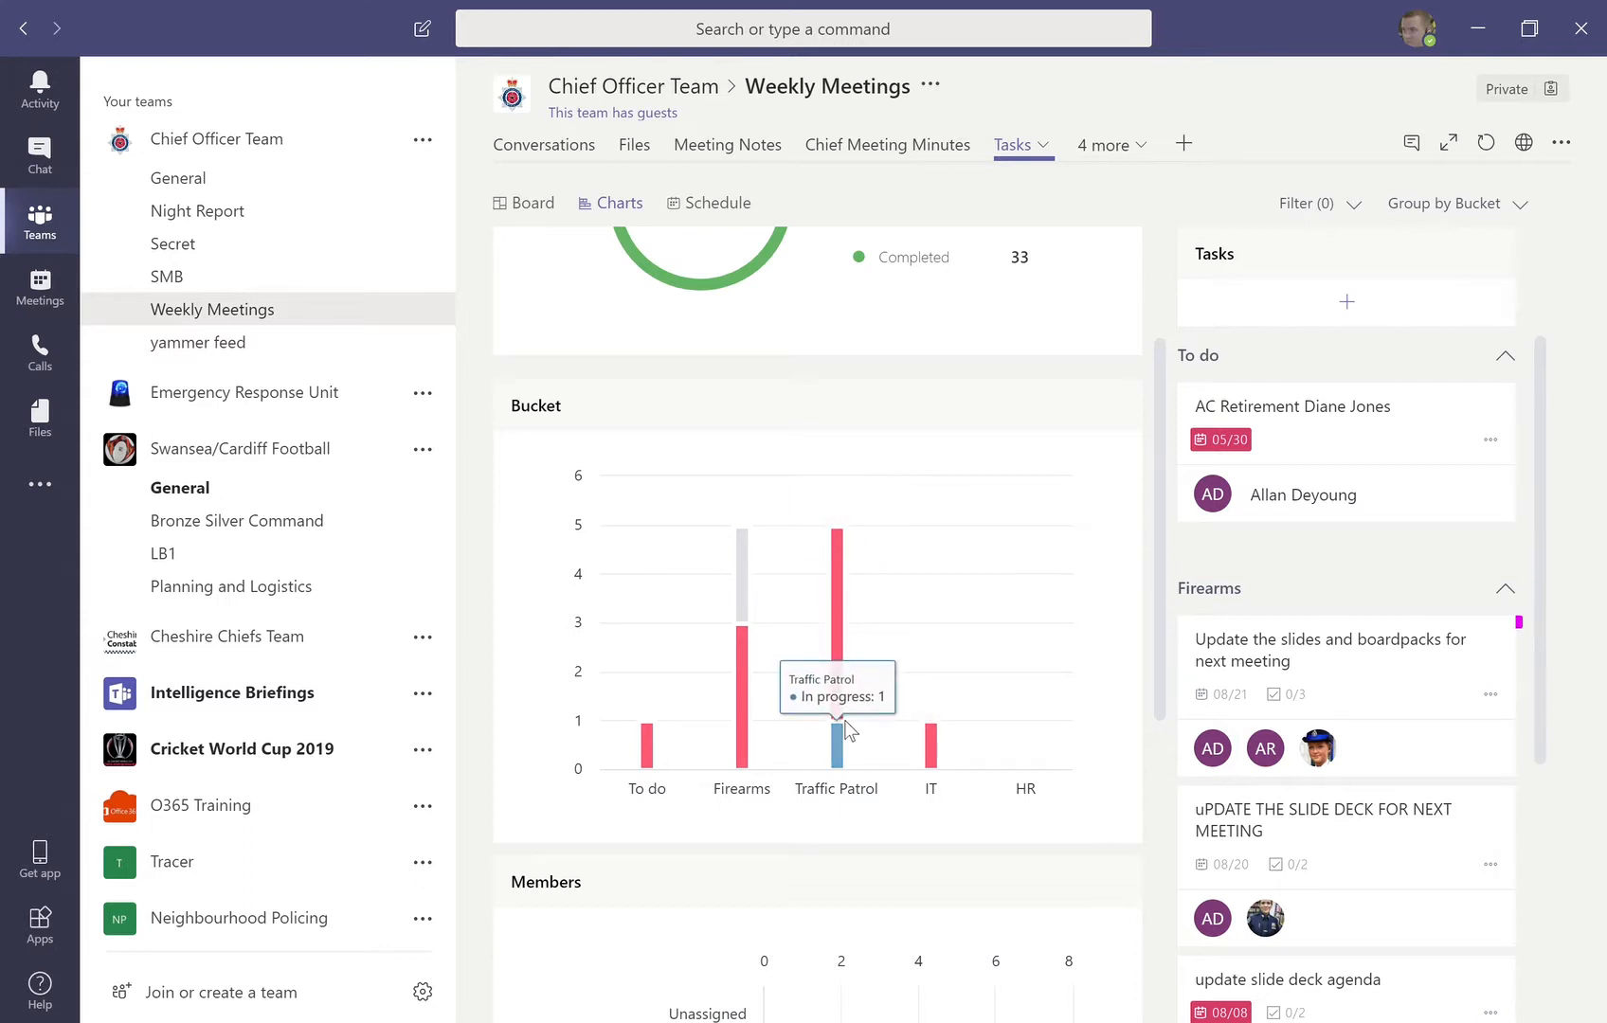
{"action": "scroll", "coordinate": [846, 729], "scroll_direction": "down", "scroll_amount": 8}
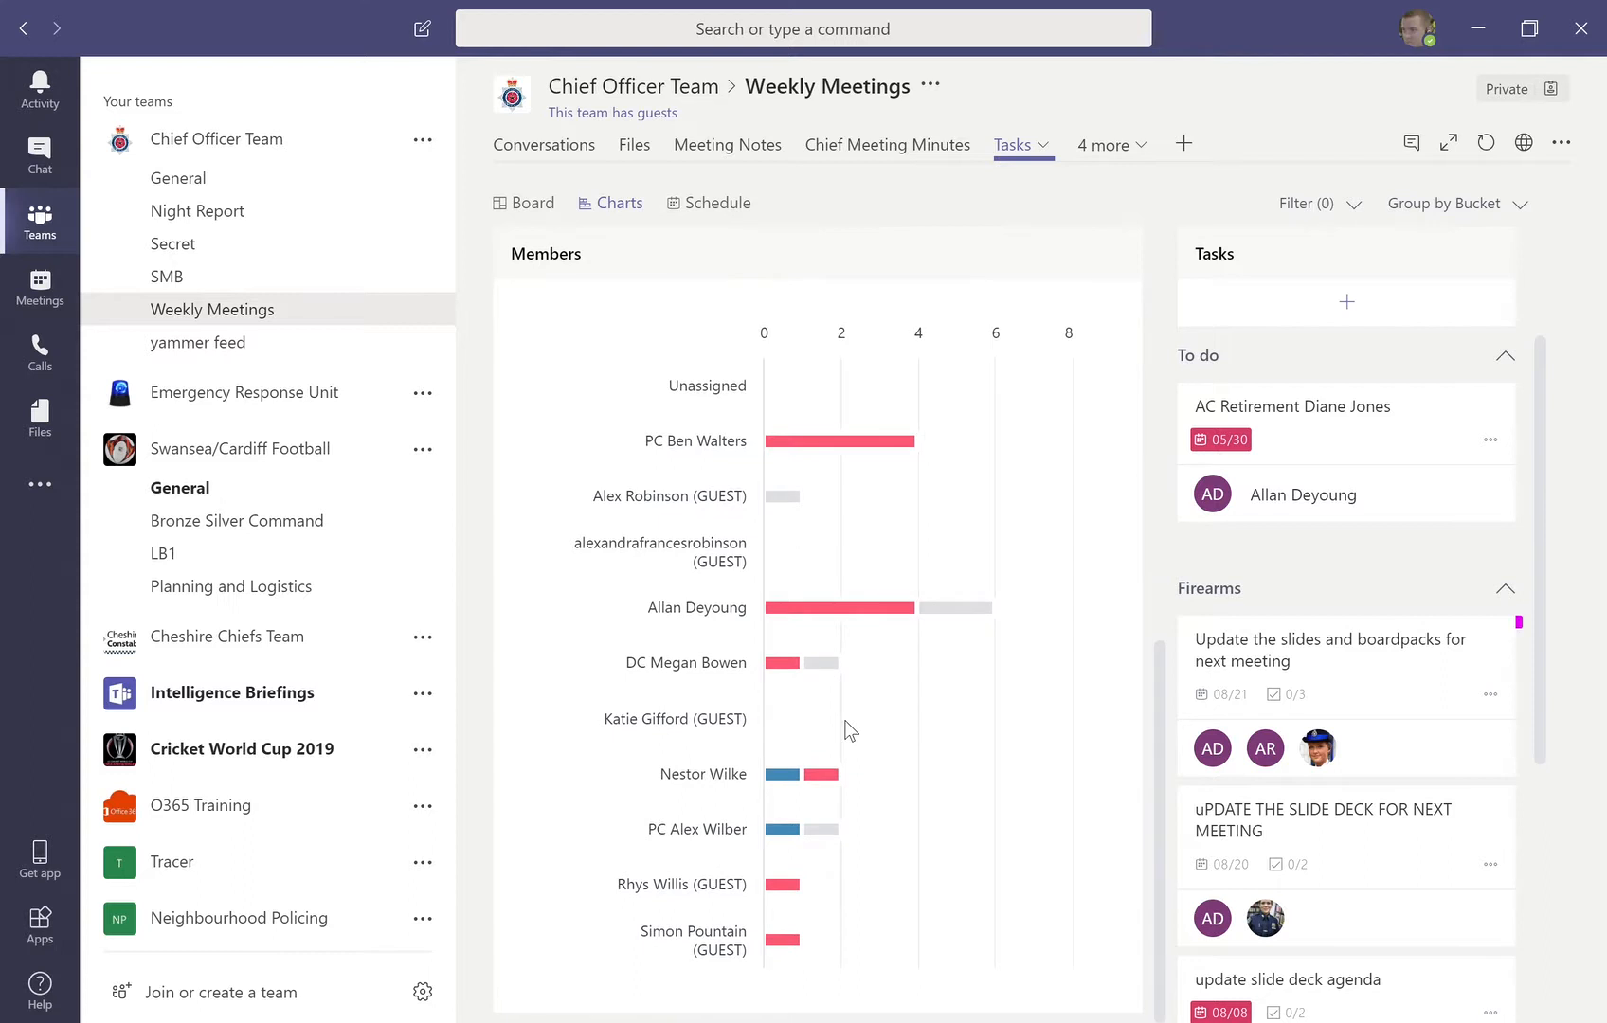
{"action": "mouse_move", "coordinate": [812, 800]}
{"action": "mouse_move", "coordinate": [894, 614]}
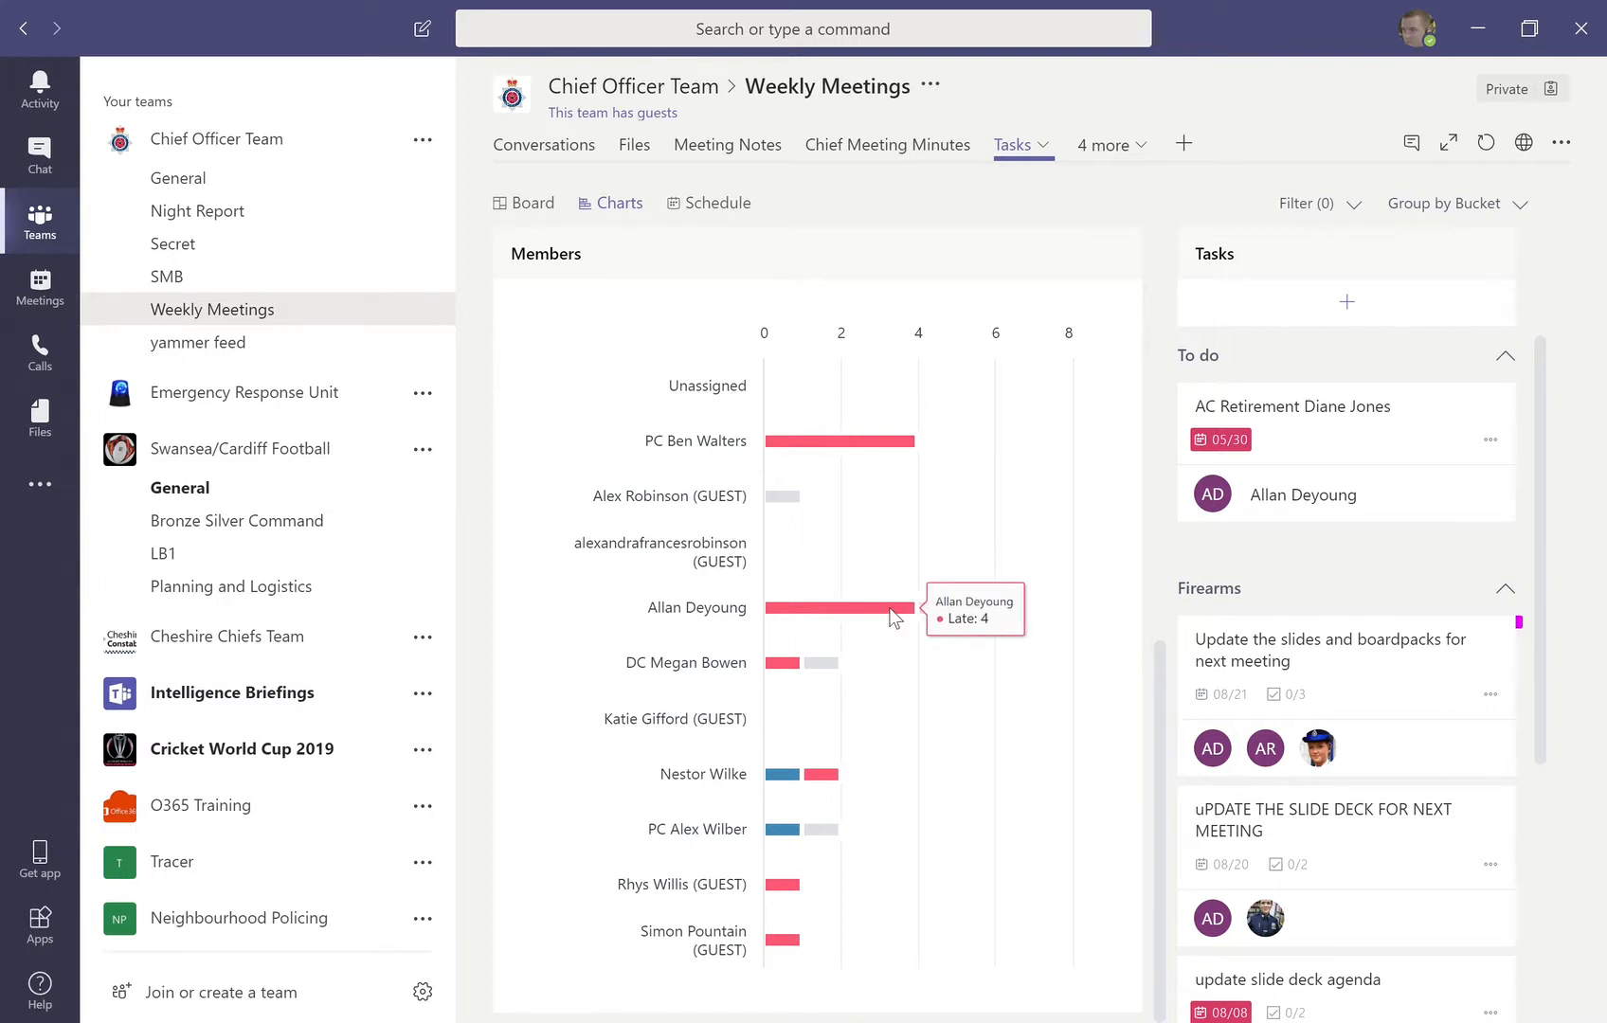
{"action": "scroll", "coordinate": [895, 614], "scroll_direction": "up", "scroll_amount": 8}
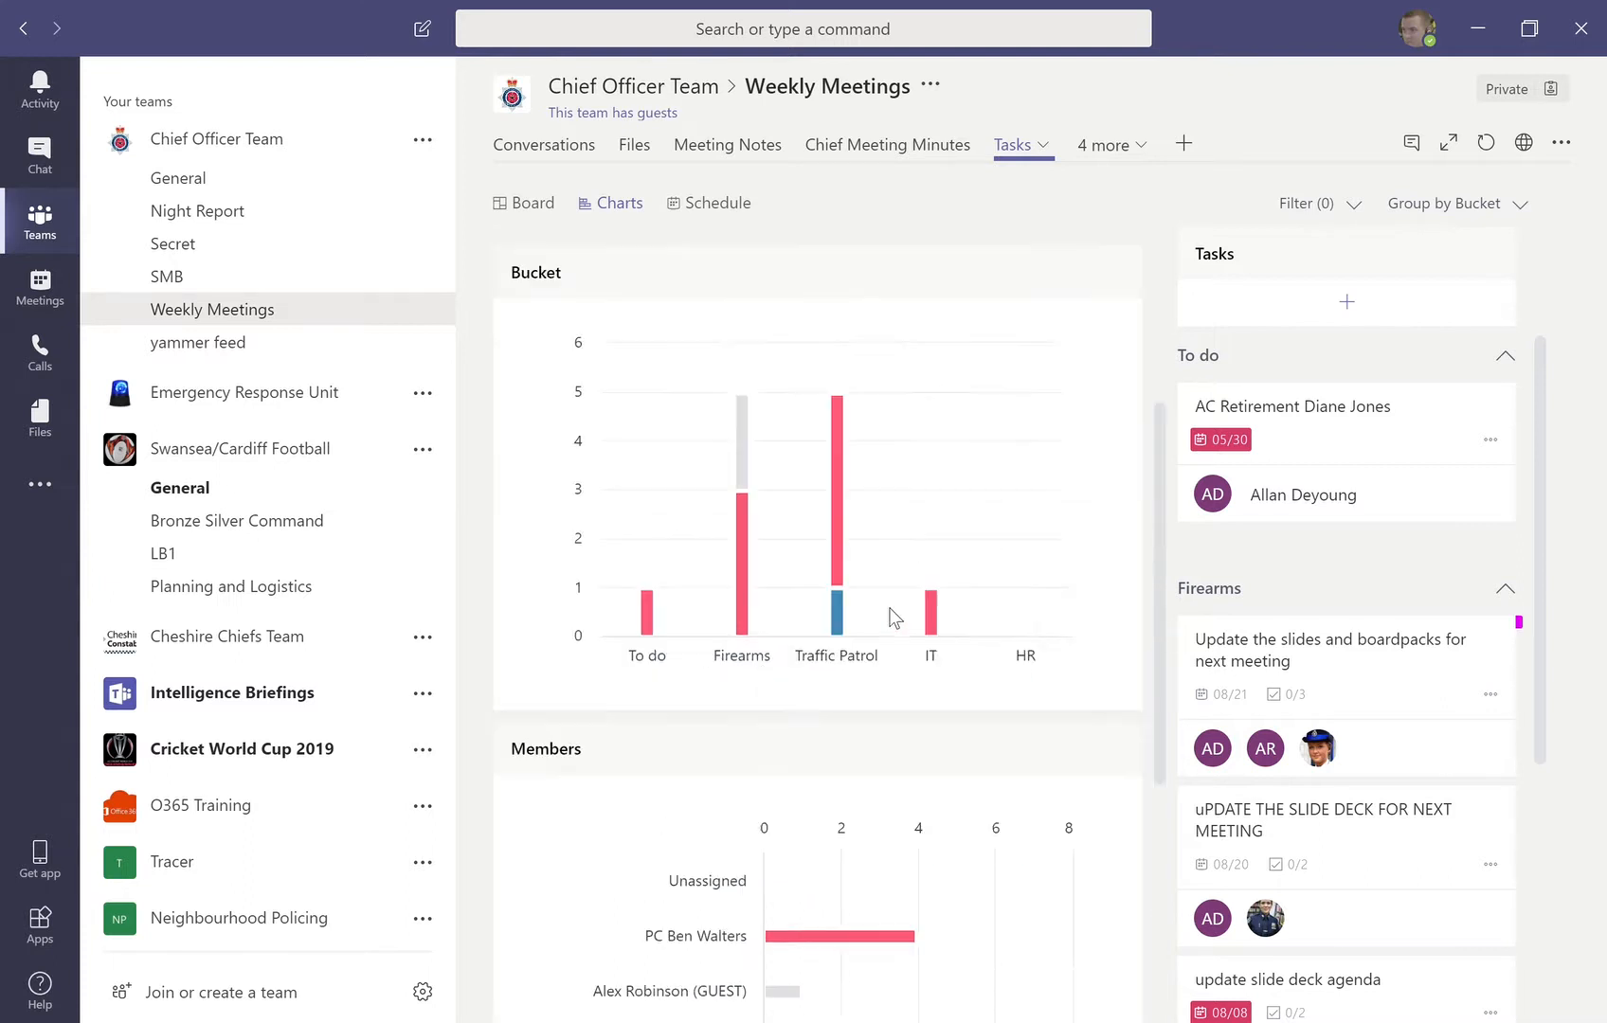
{"action": "left_click", "coordinate": [1404, 309]}
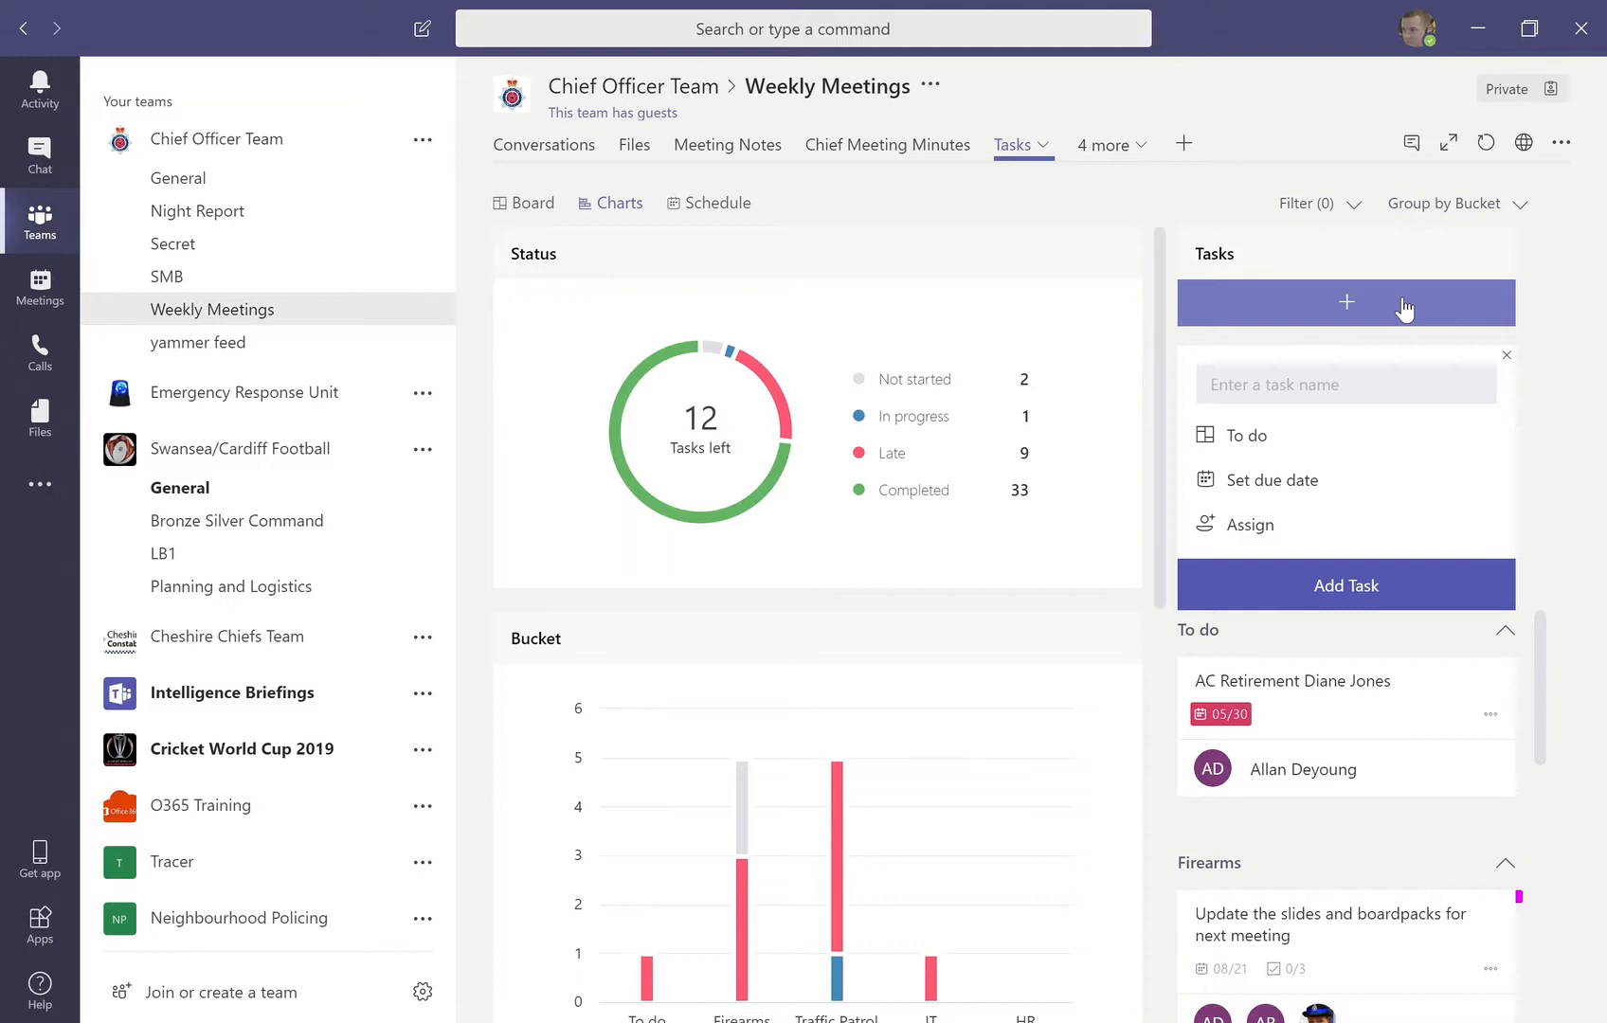
{"action": "mouse_move", "coordinate": [609, 337]}
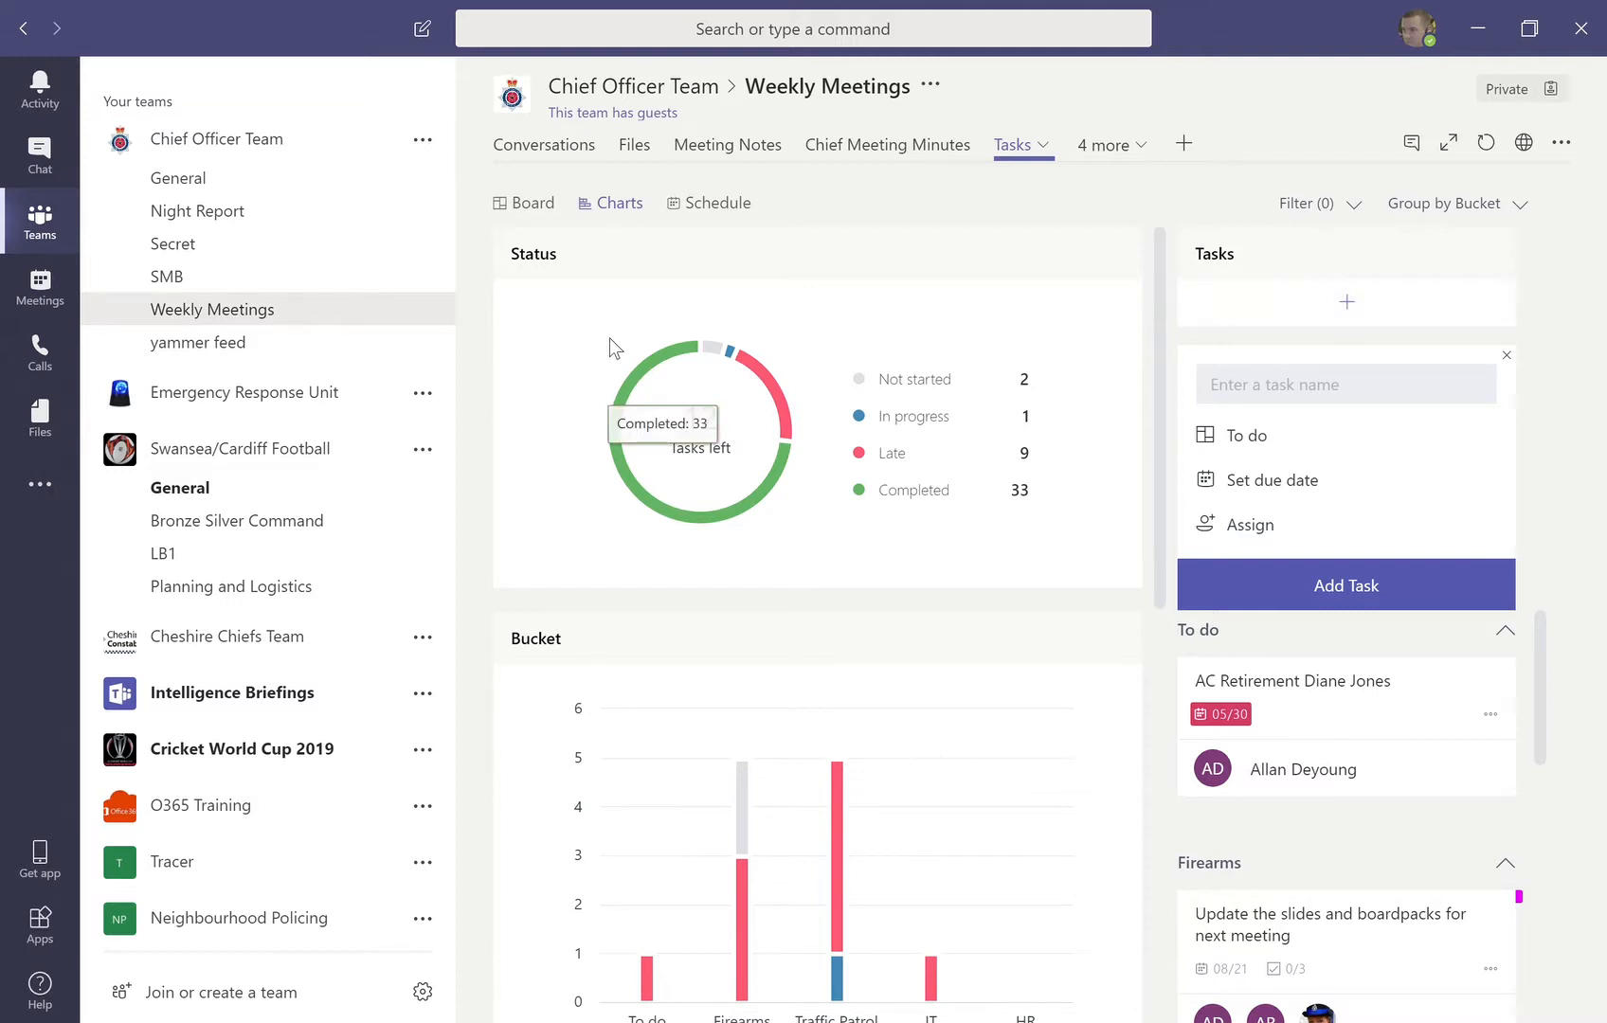
Step: Show the plan's August 2019 schedule by month, and open and dismiss a blank task form for 13 August
{"action": "left_click", "coordinate": [717, 204]}
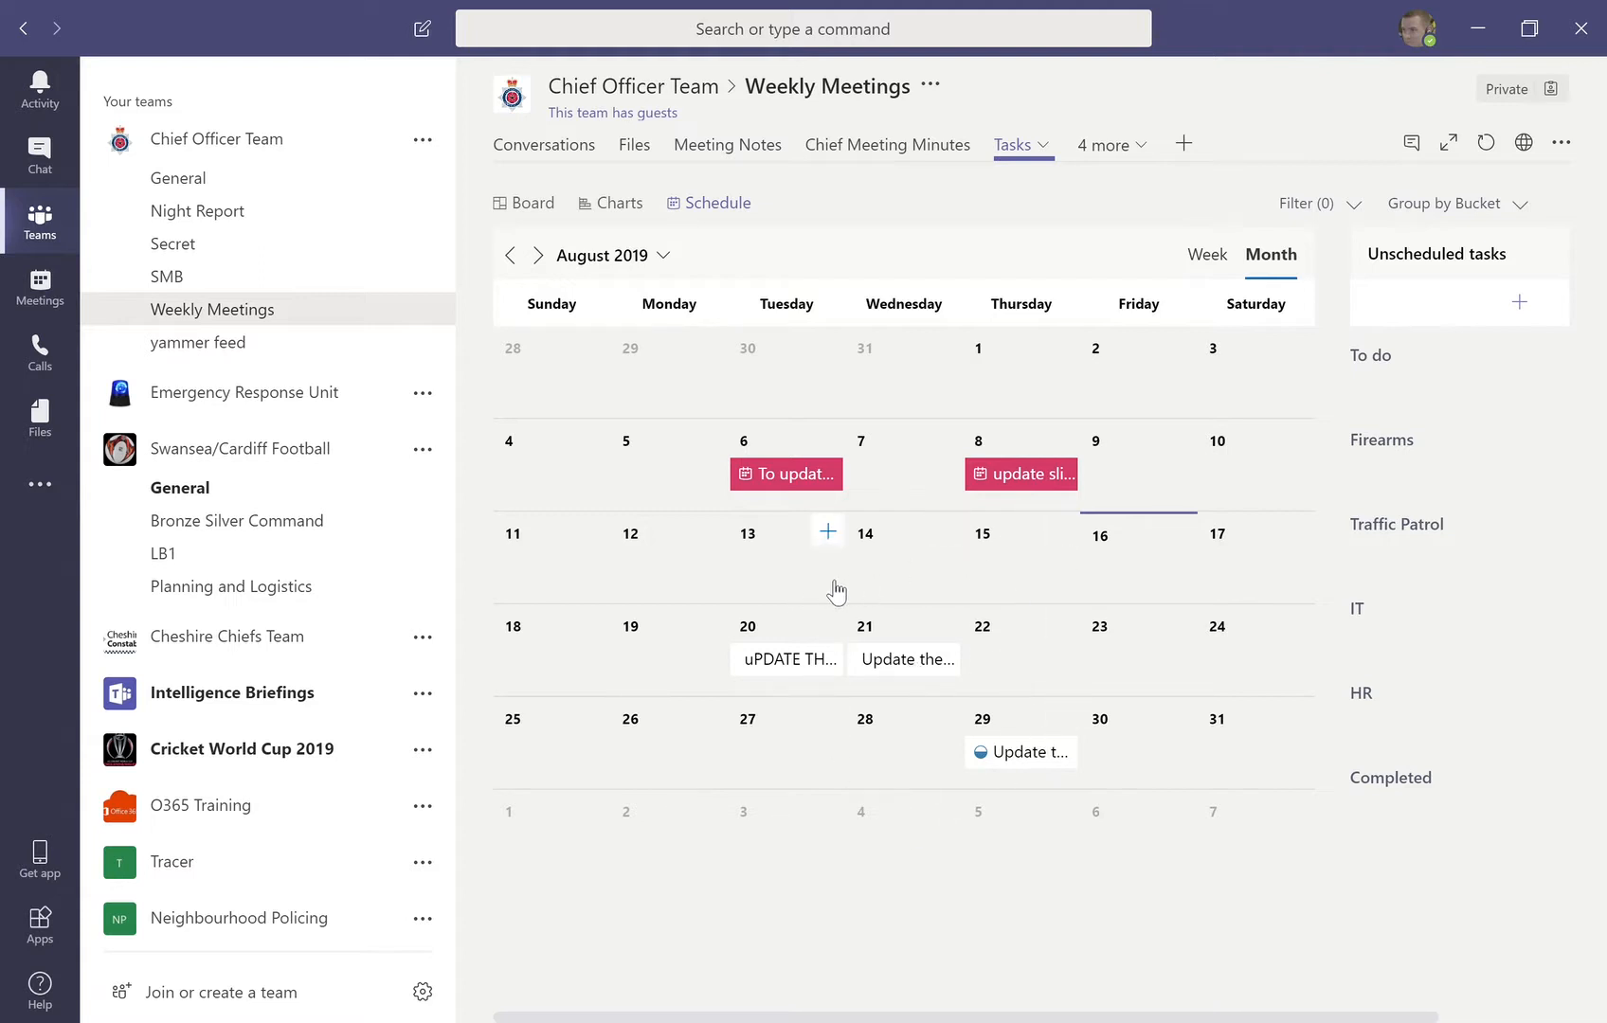
{"action": "left_click", "coordinate": [829, 532]}
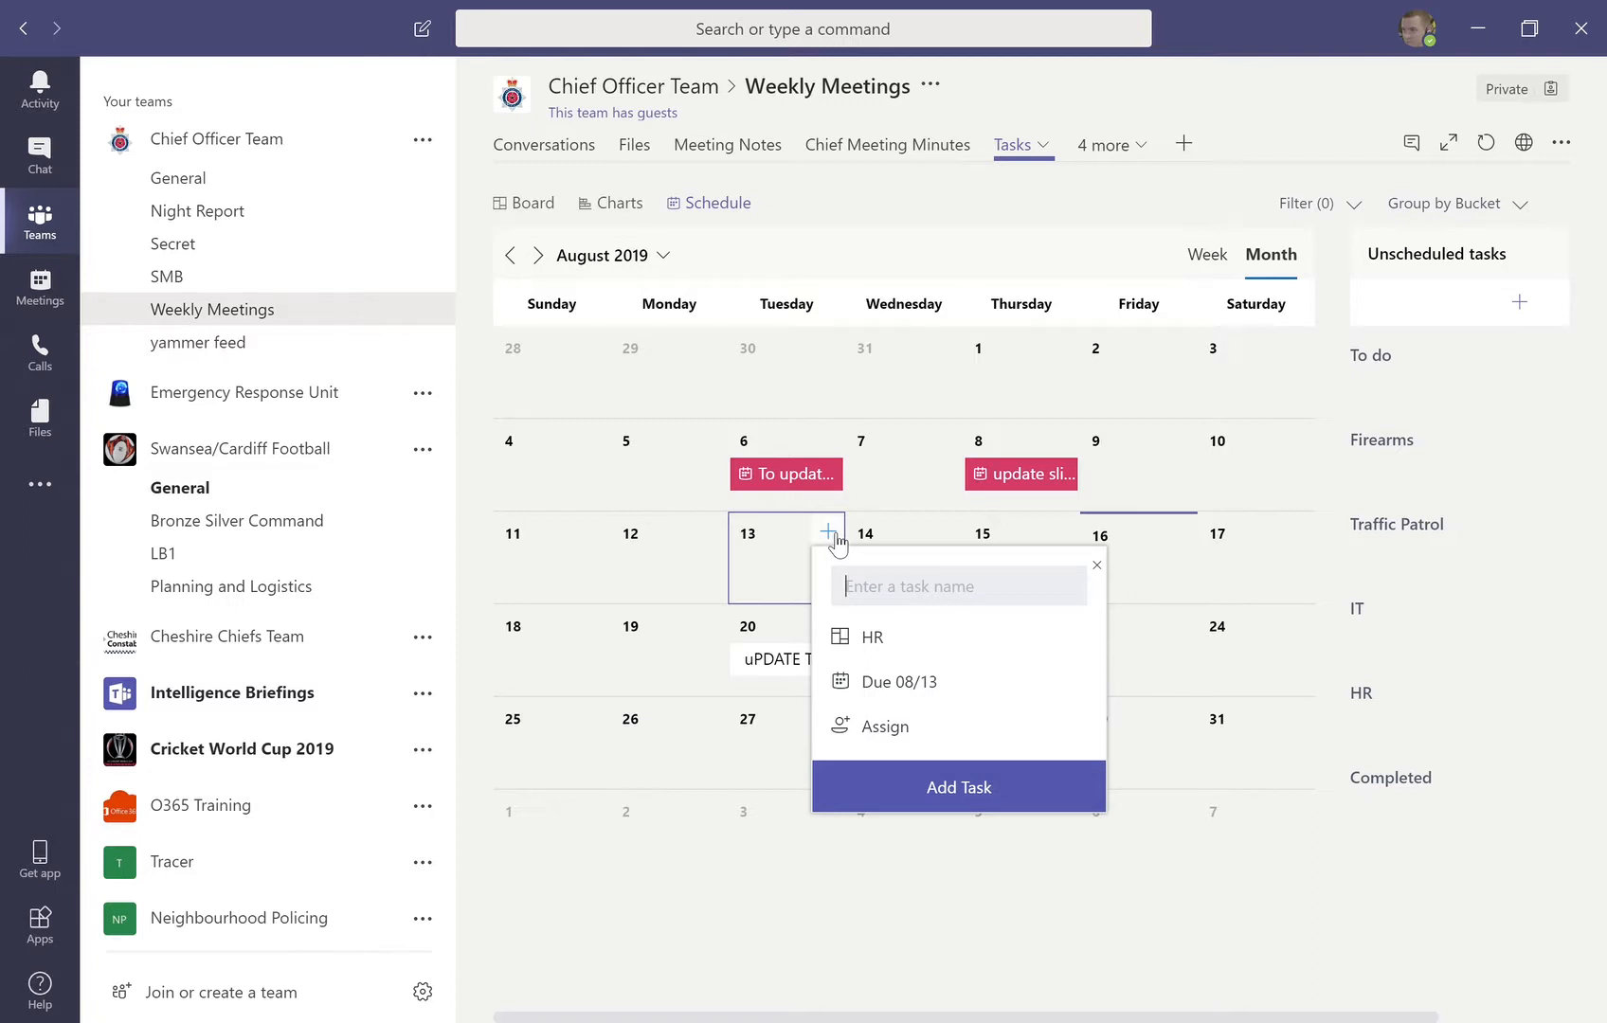
{"action": "left_click", "coordinate": [807, 848]}
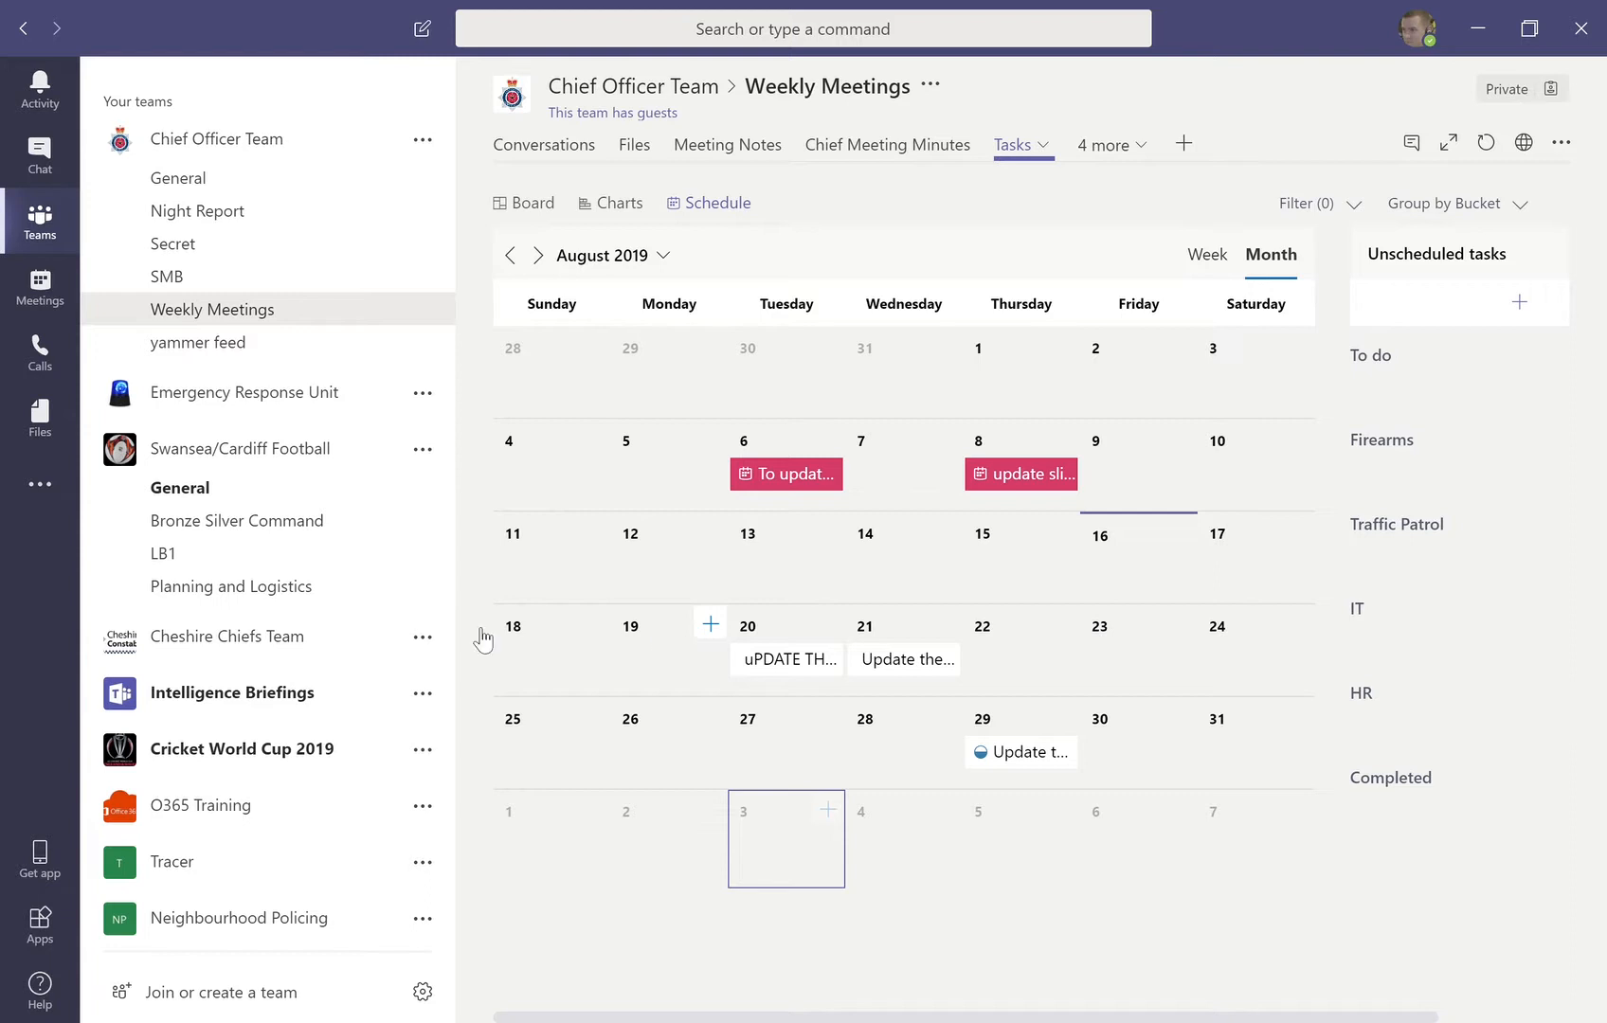
Step: Review your own assigned tasks across all plans in the Planner app's My Tasks, and return to the Weekly Meetings channel's tasks
{"action": "left_click", "coordinate": [62, 502]}
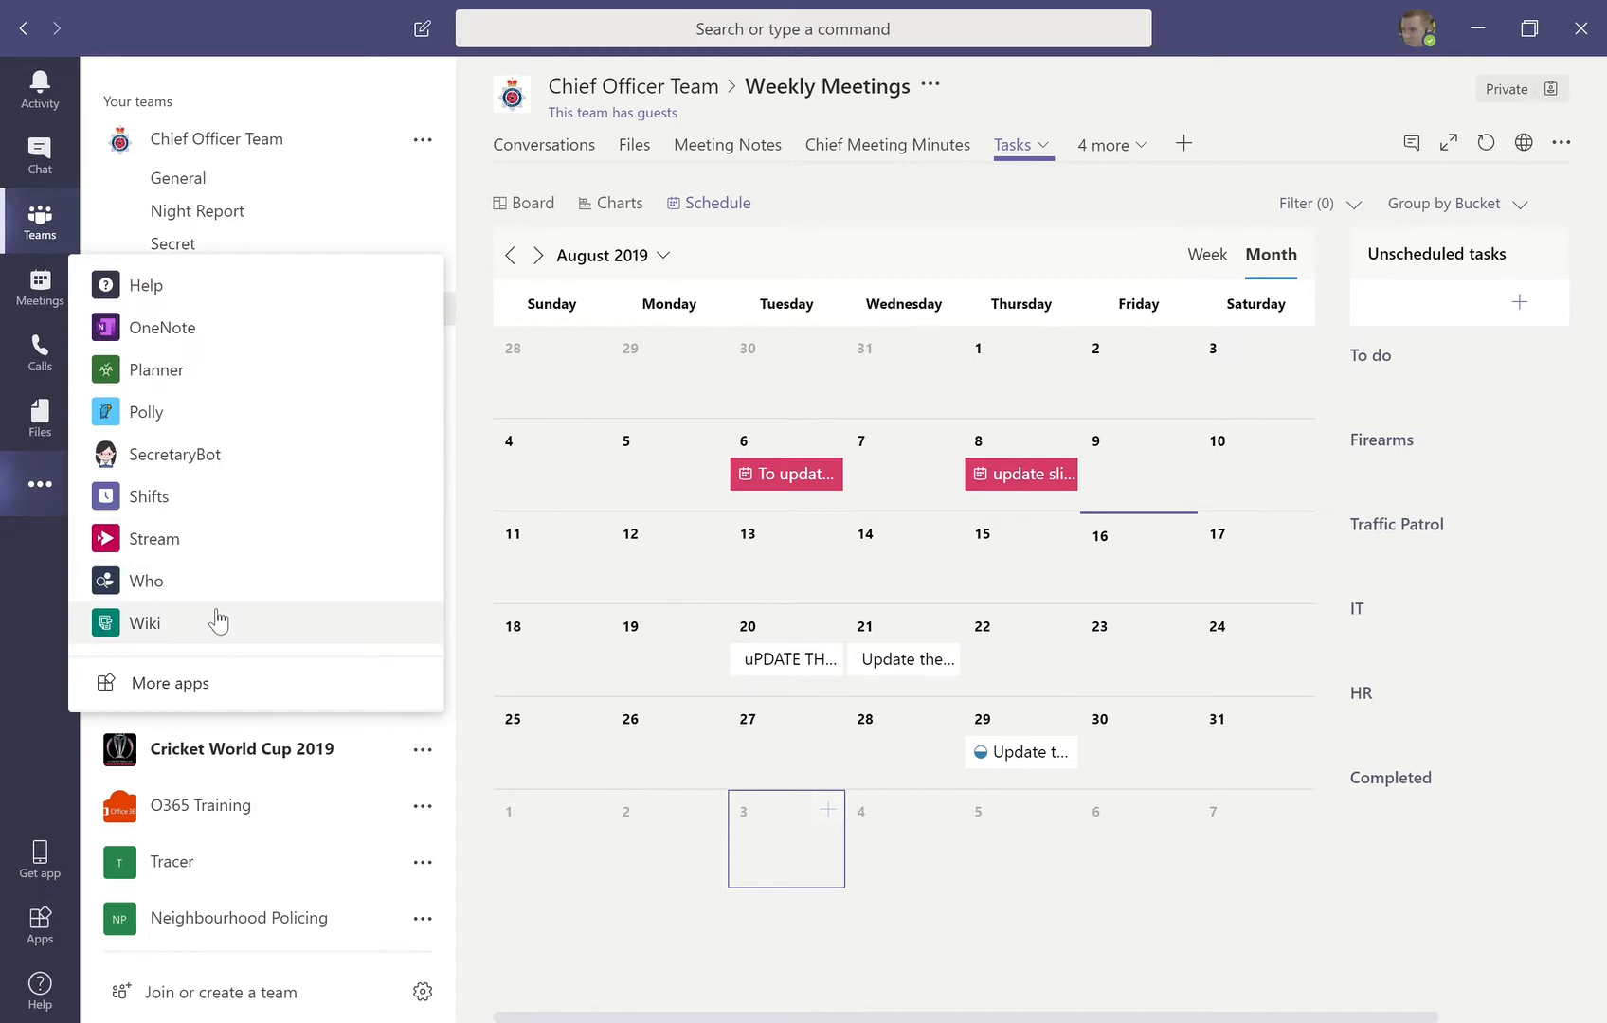
{"action": "left_click", "coordinate": [205, 370]}
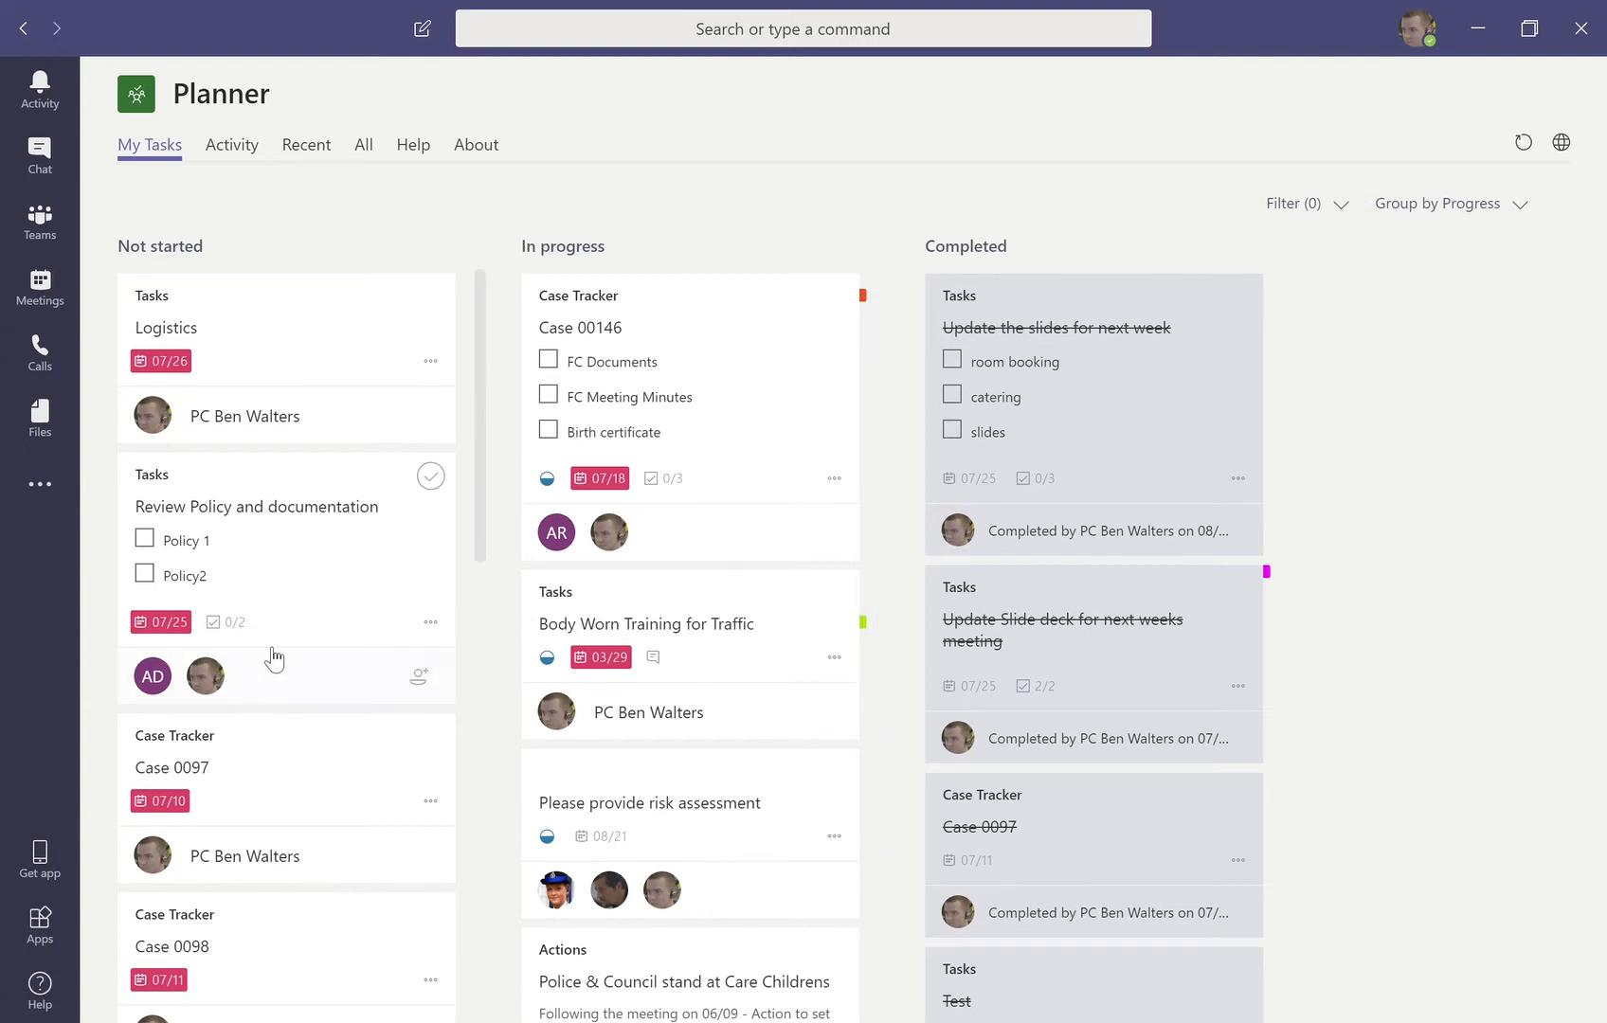
{"action": "scroll", "coordinate": [368, 711], "scroll_direction": "down", "scroll_amount": 5}
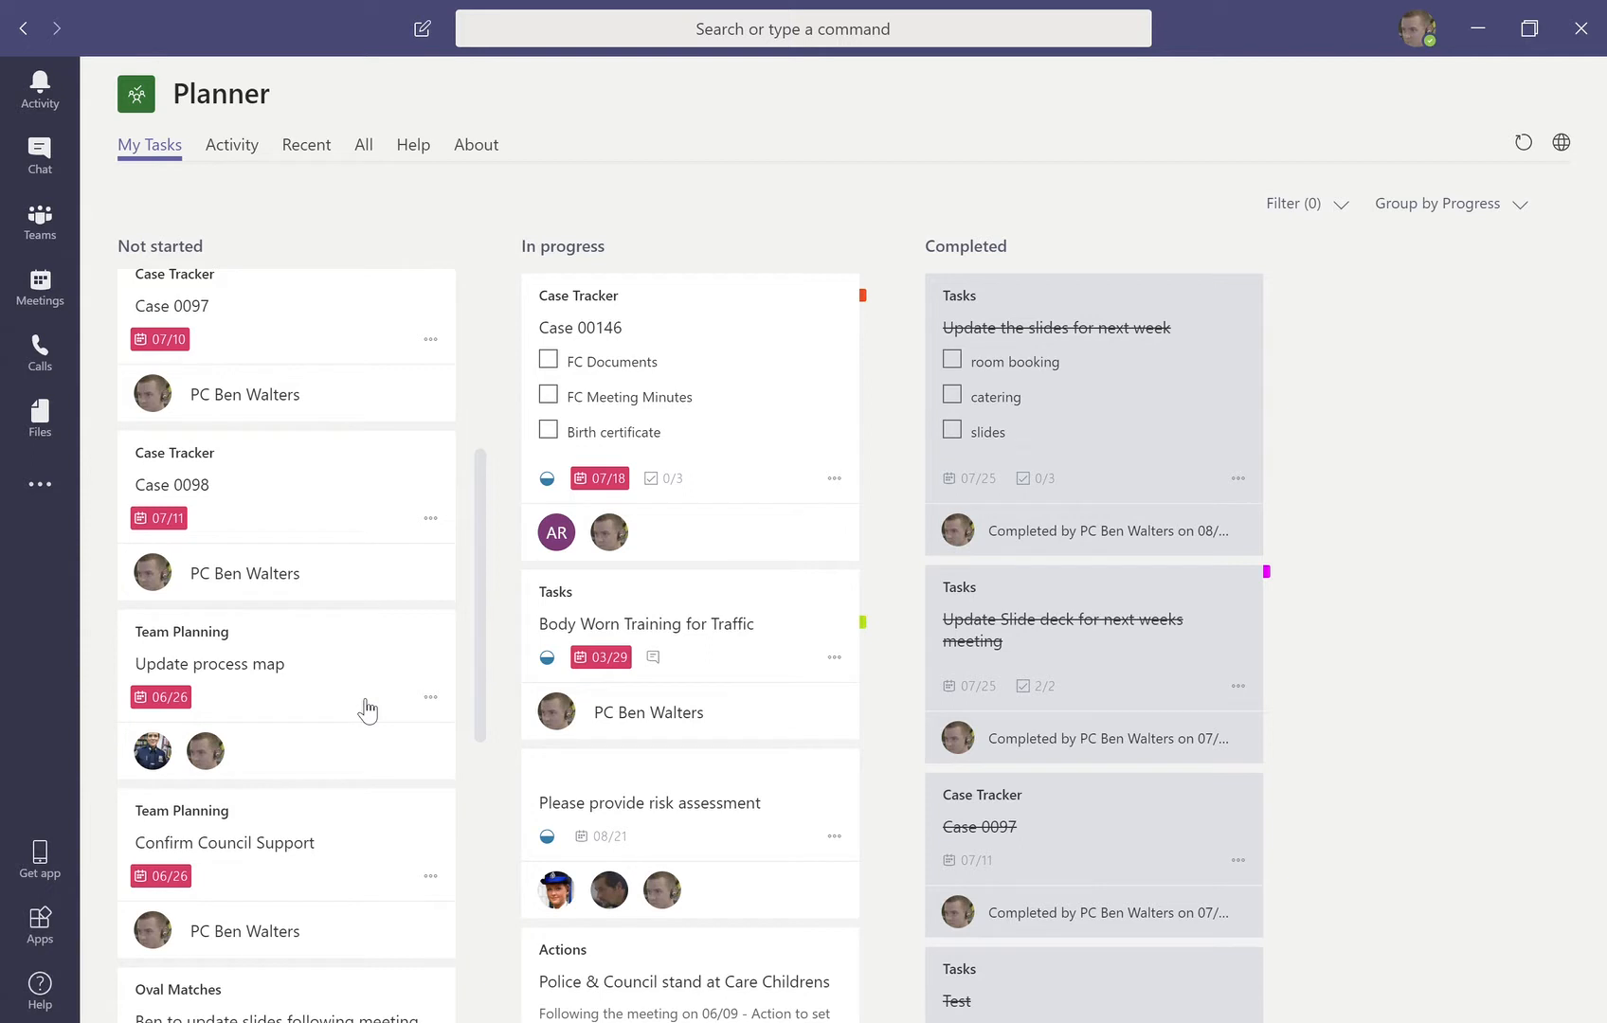
{"action": "left_click", "coordinate": [64, 246]}
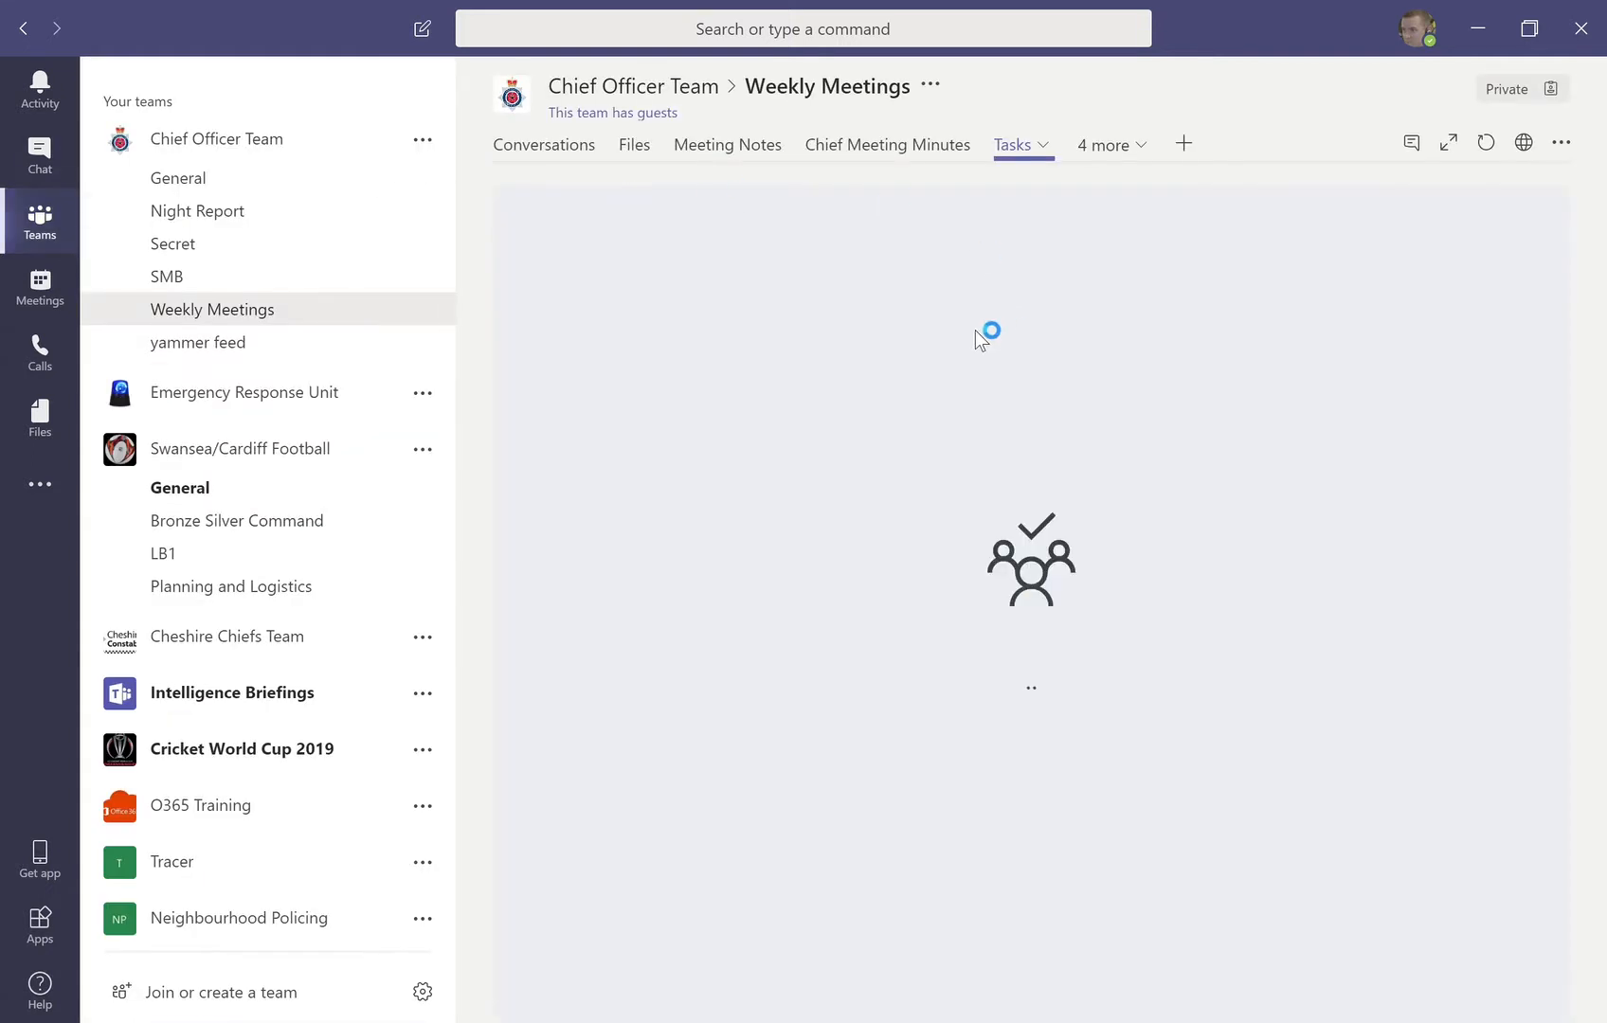